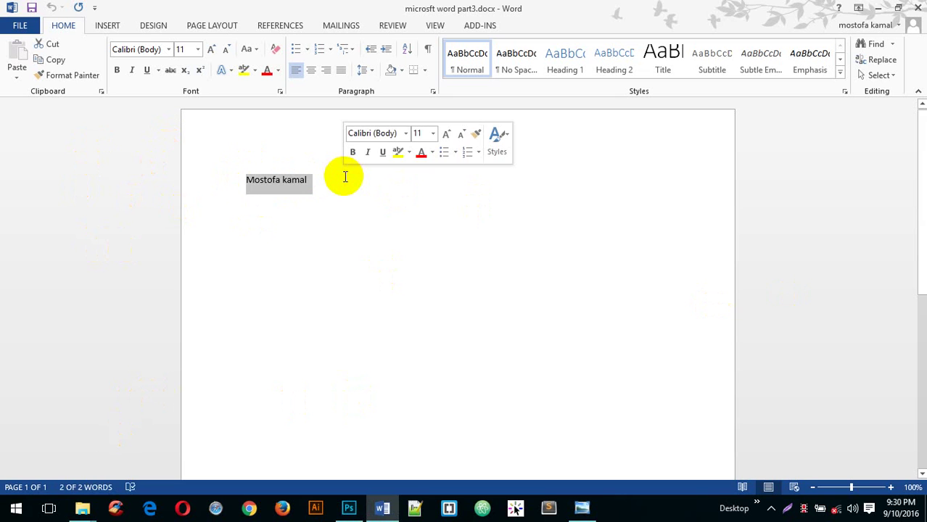
# - Replace the selected name with the sentence "We live in Bangladesh and this is my motherland , we love our country"
pyautogui.write('We live')
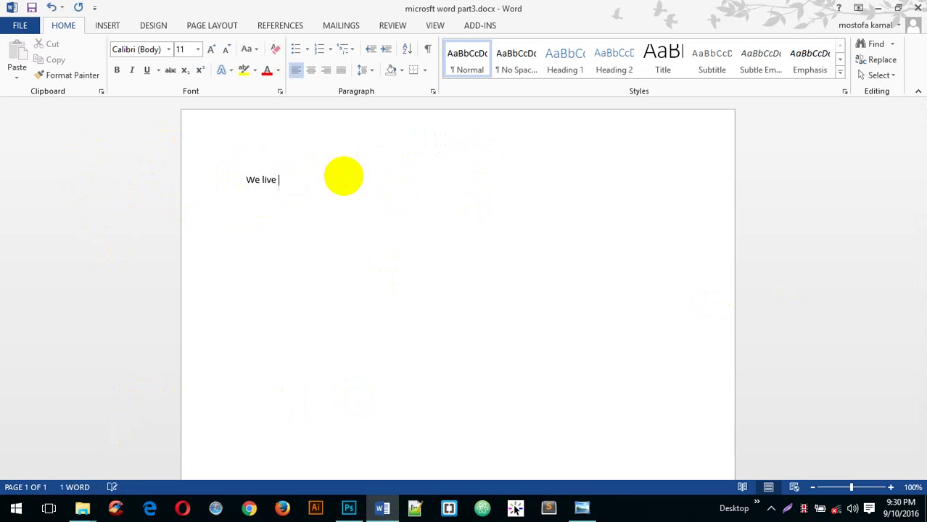
pyautogui.write(' in bBangladesh and ')
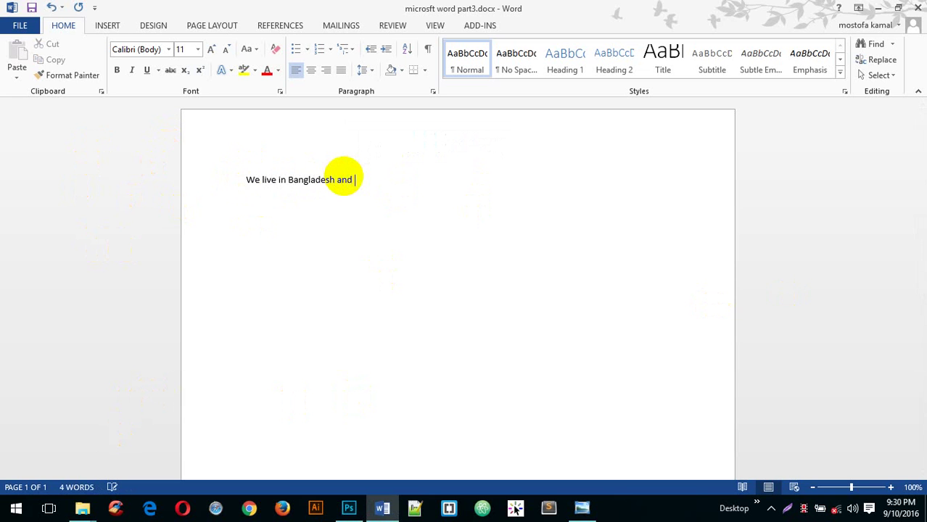
pyautogui.write('this is my mother l')
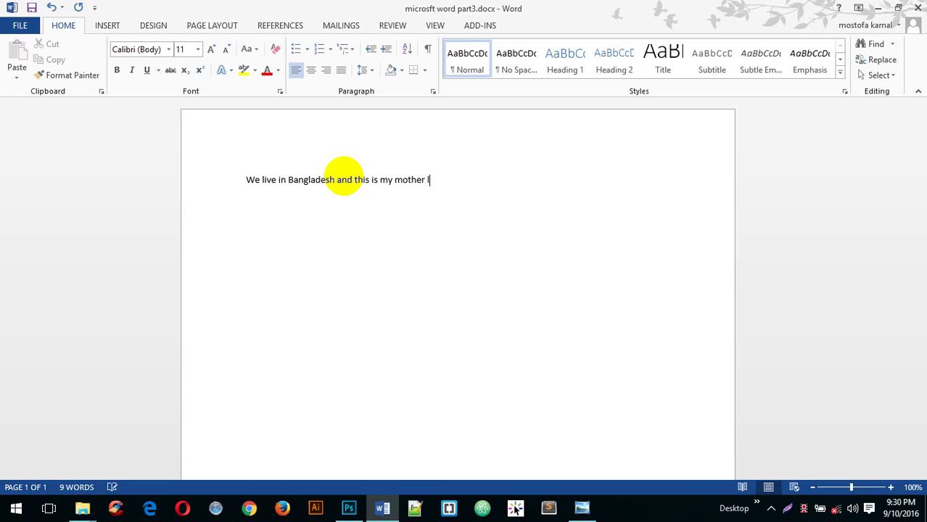
pyautogui.write('na')
pyautogui.press('BackSpace')
pyautogui.press('BackSpace')
pyautogui.write('land , we')
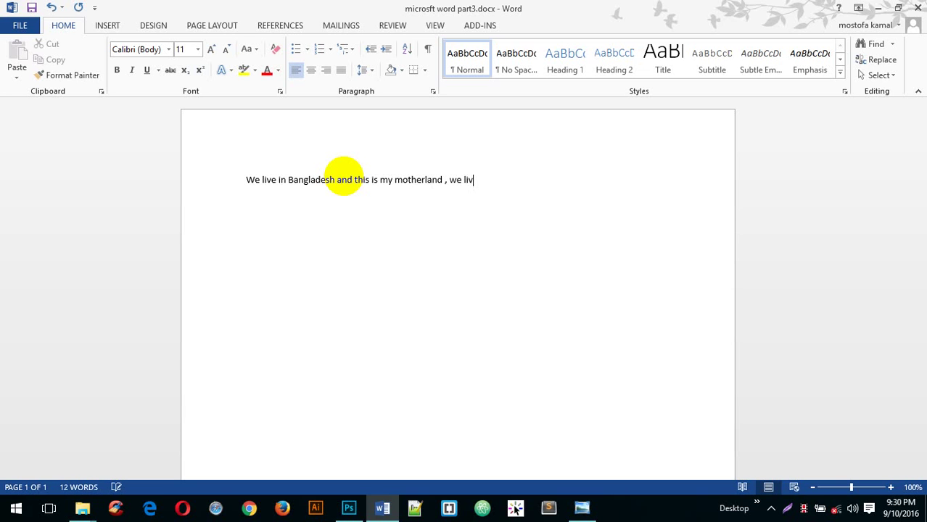
pyautogui.write(' love orur country')
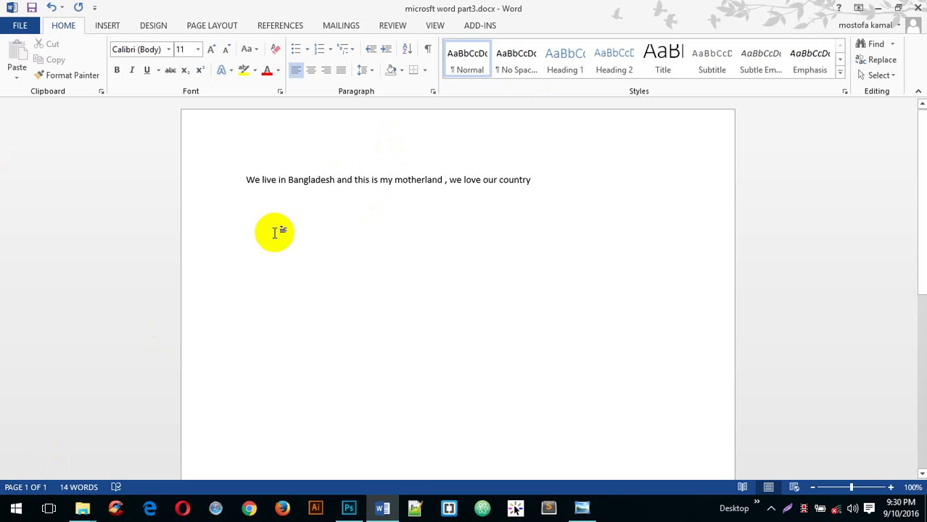
# - Remove the space before the comma so the sentence reads "motherland, we love our country"
pyautogui.moveTo(240, 175); pyautogui.dragTo(592, 147)
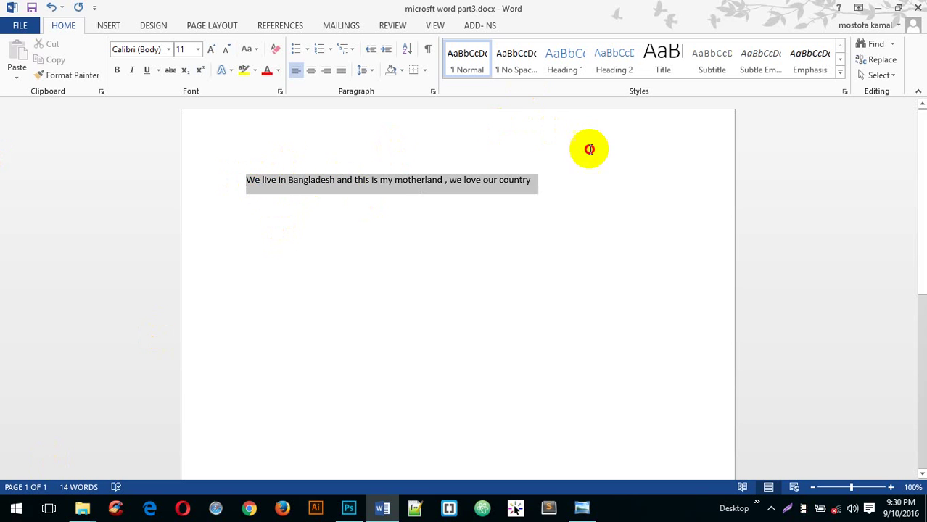
pyautogui.click(619, 278)
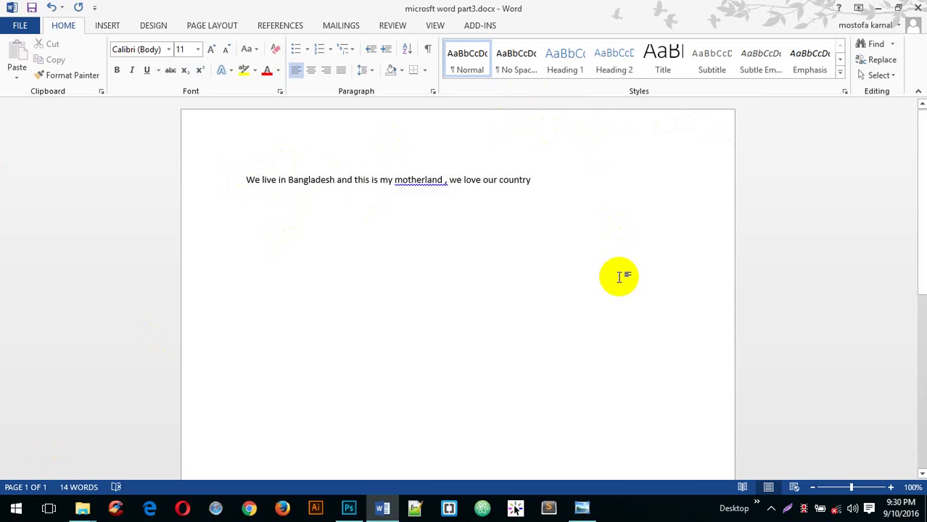
pyautogui.click(449, 180)
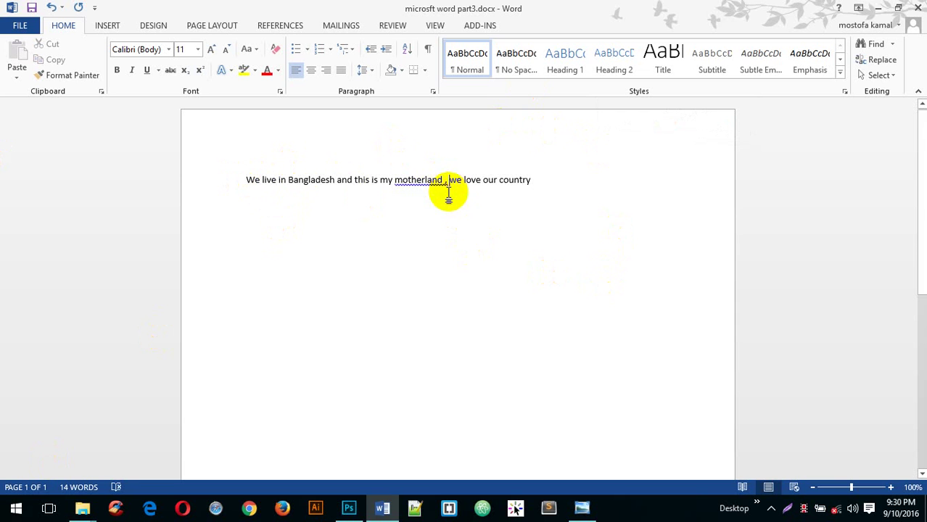
pyautogui.press('BackSpace')
pyautogui.press('BackSpace')
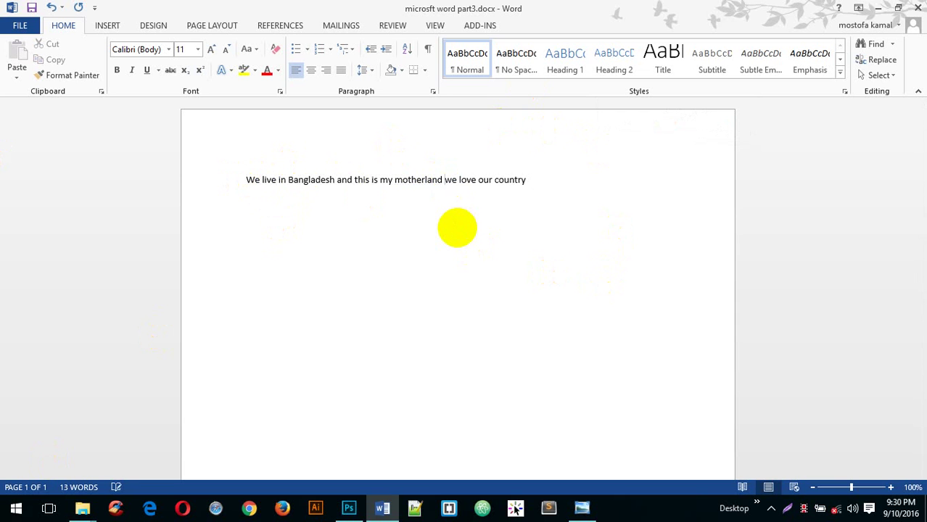
pyautogui.press('BackSpace')
pyautogui.write(',')
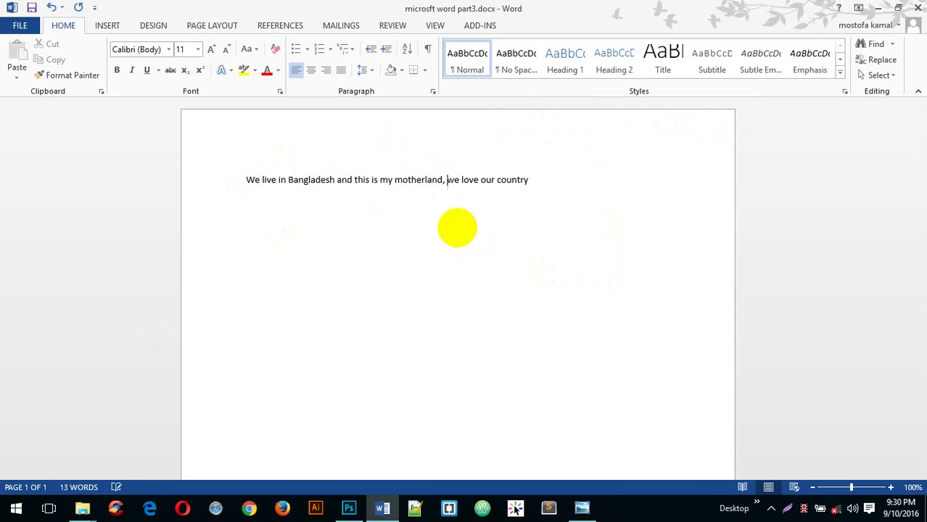
pyautogui.click(601, 186)
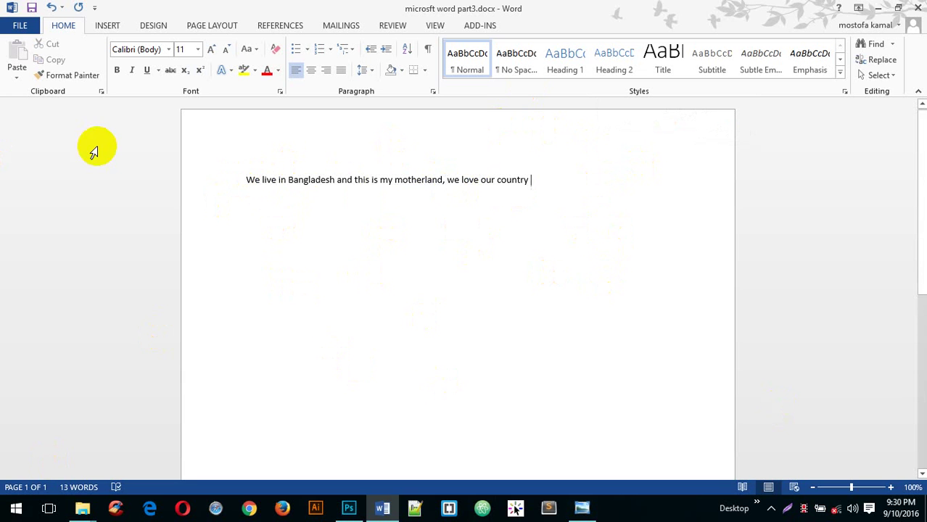
pyautogui.moveTo(244, 180); pyautogui.dragTo(583, 159)
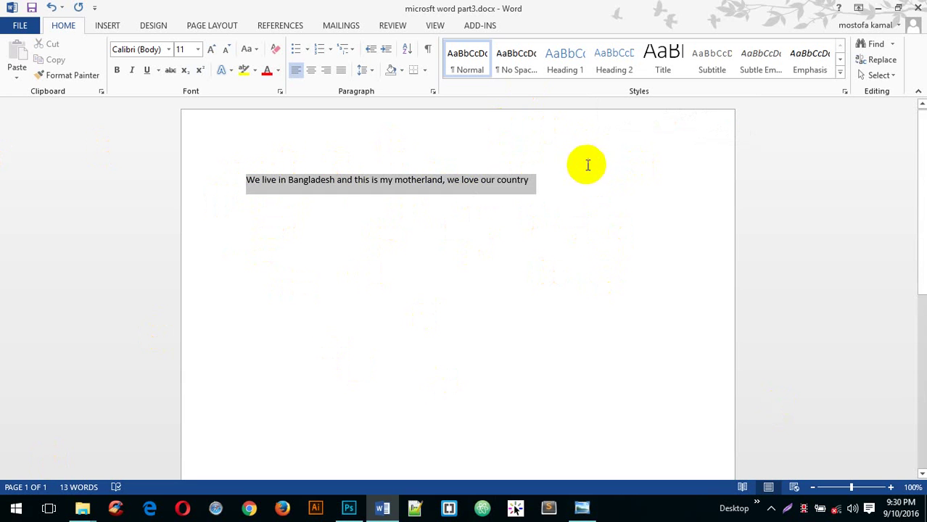
pyautogui.click(627, 221)
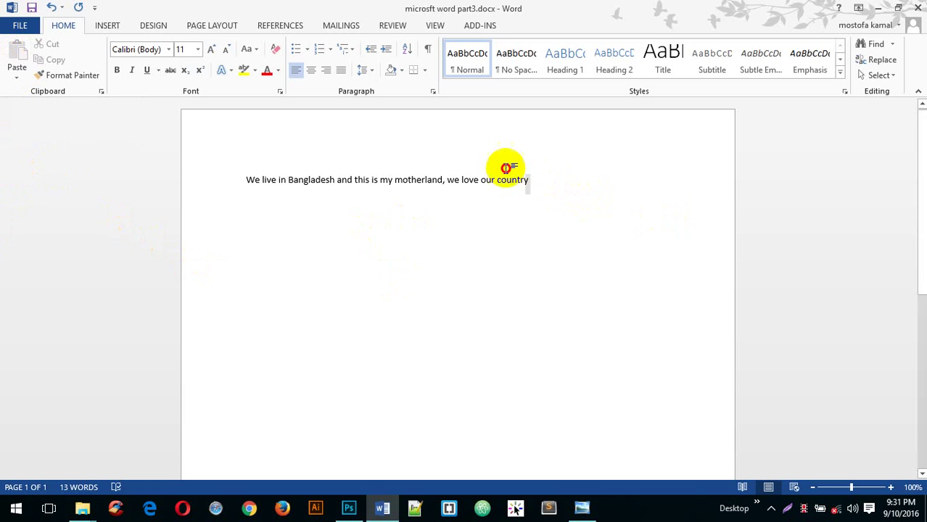
pyautogui.moveTo(503, 165); pyautogui.dragTo(488, 165)
pyautogui.click(511, 265)
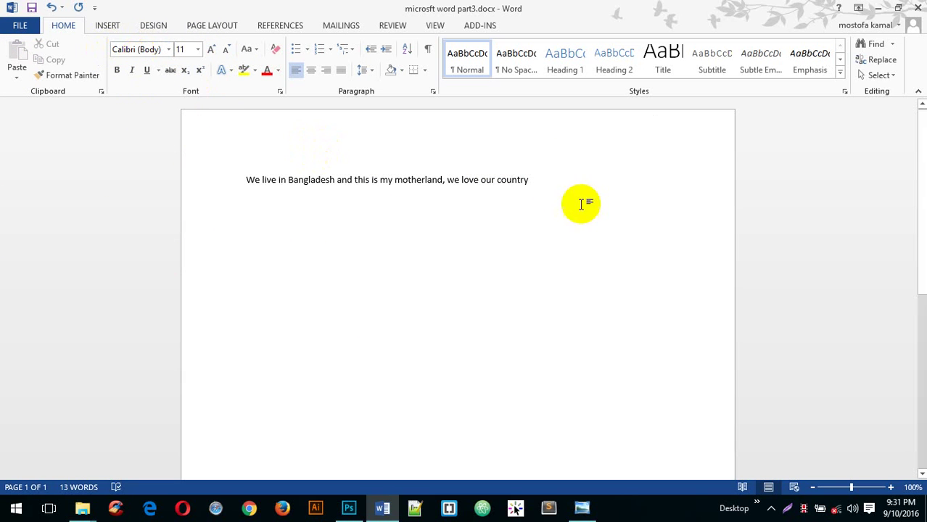
pyautogui.click(198, 48)
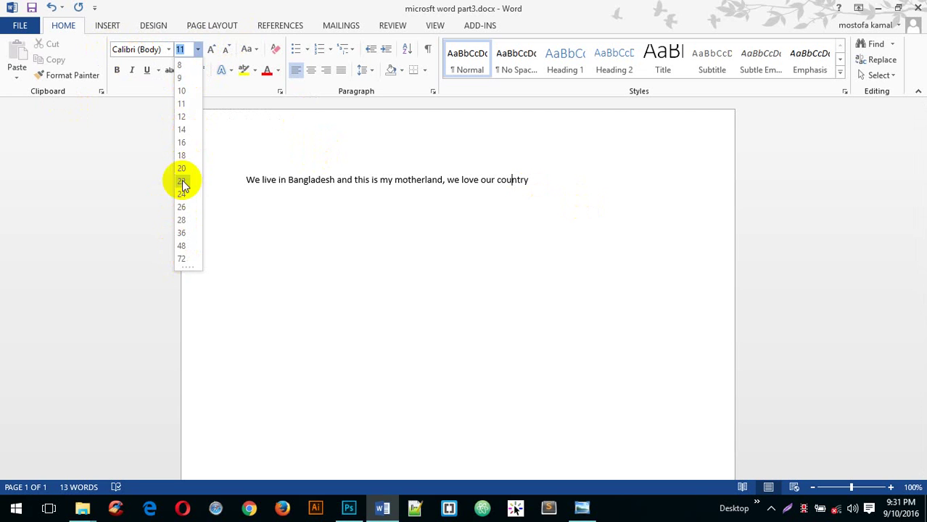
pyautogui.click(630, 282)
pyautogui.click(565, 186)
pyautogui.moveTo(566, 185); pyautogui.dragTo(167, 172)
pyautogui.click(436, 276)
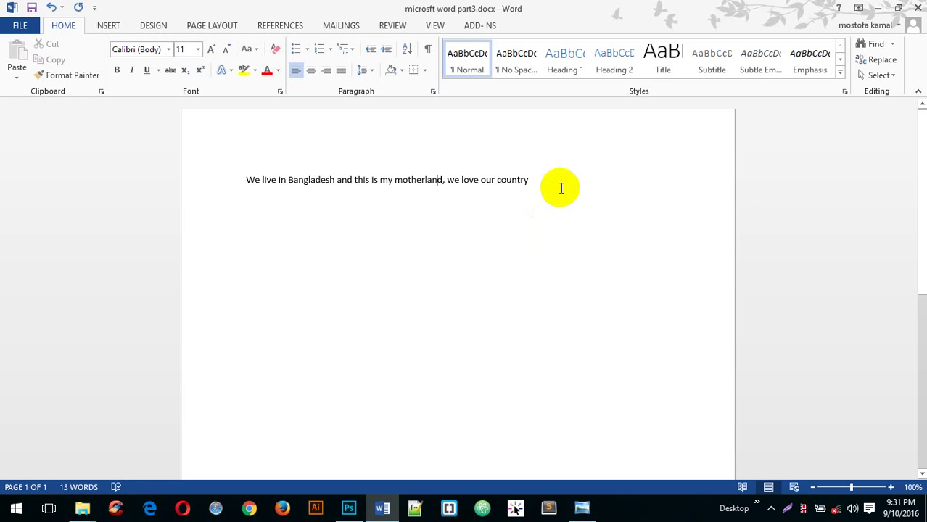
pyautogui.moveTo(543, 181); pyautogui.dragTo(241, 180)
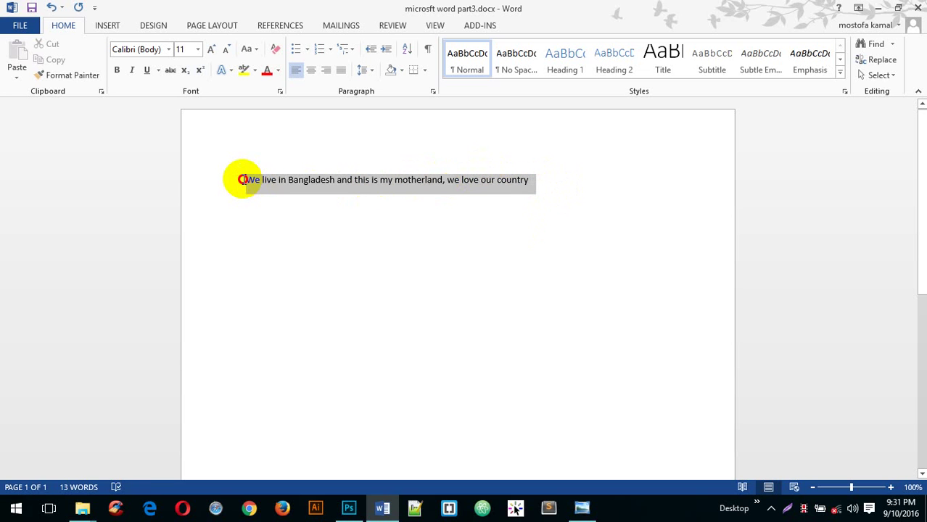
pyautogui.click(258, 191)
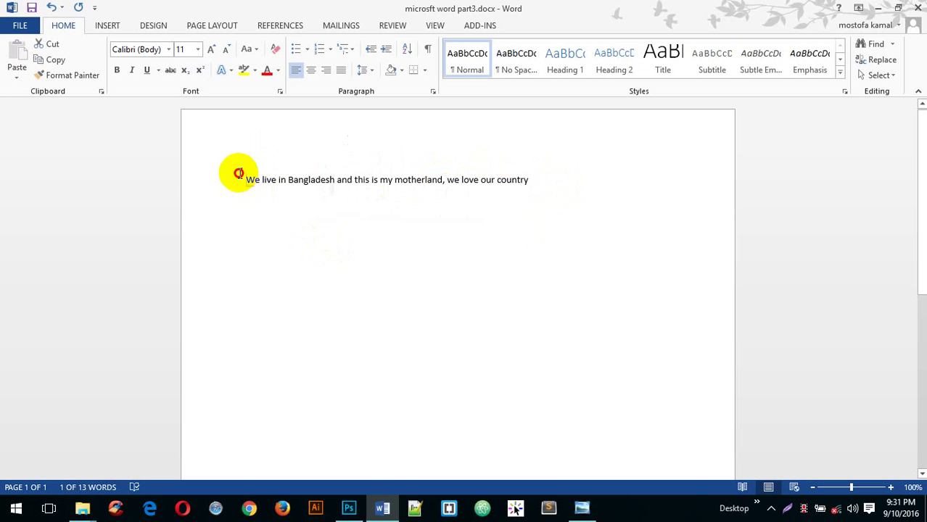
pyautogui.moveTo(239, 172); pyautogui.dragTo(570, 165)
pyautogui.click(562, 252)
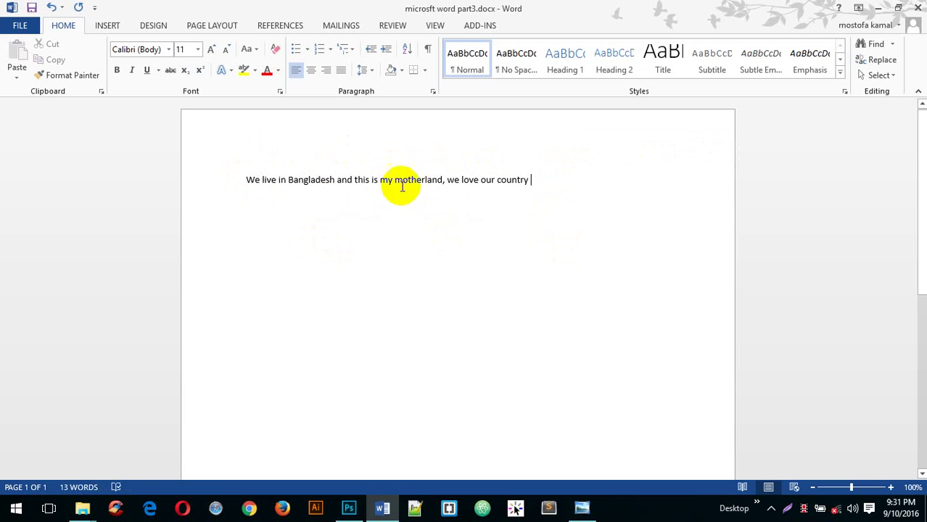
# - Set the font size of the words "my motherland" to 72
pyautogui.moveTo(382, 180); pyautogui.dragTo(427, 181)
pyautogui.click(493, 266)
pyautogui.doubleClick(382, 180)
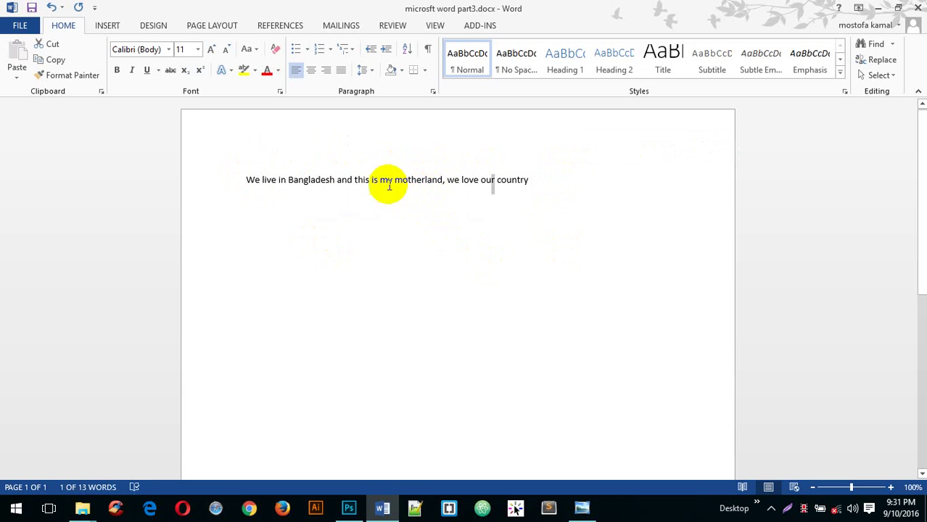
pyautogui.moveTo(382, 180); pyautogui.dragTo(422, 180)
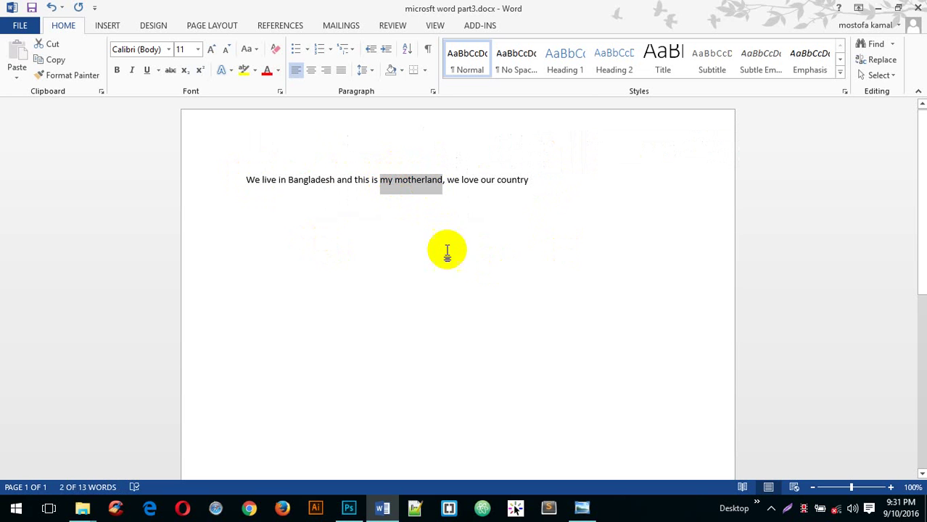
pyautogui.click(198, 49)
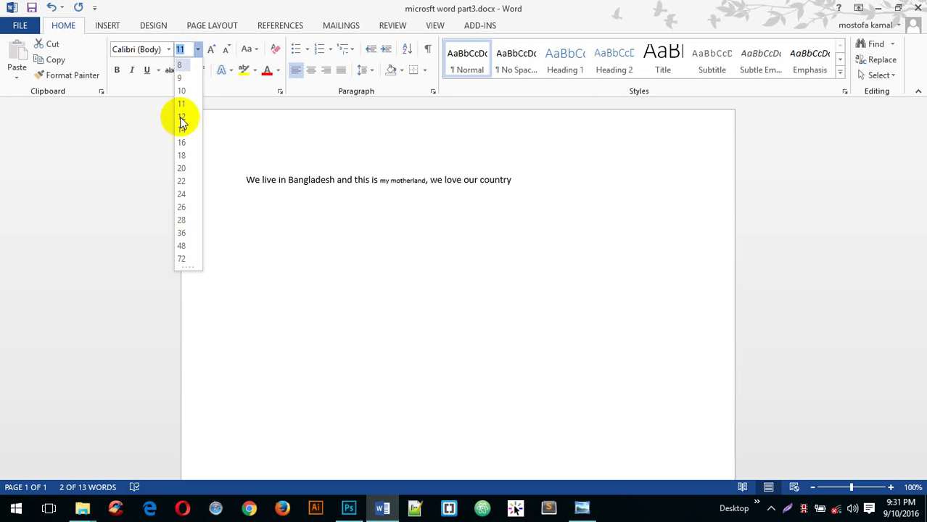
pyautogui.click(187, 259)
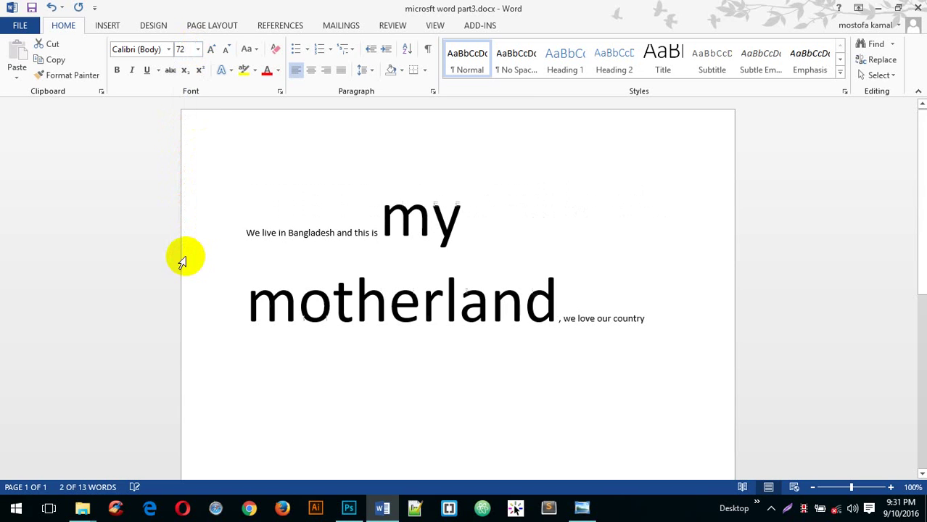
pyautogui.click(197, 49)
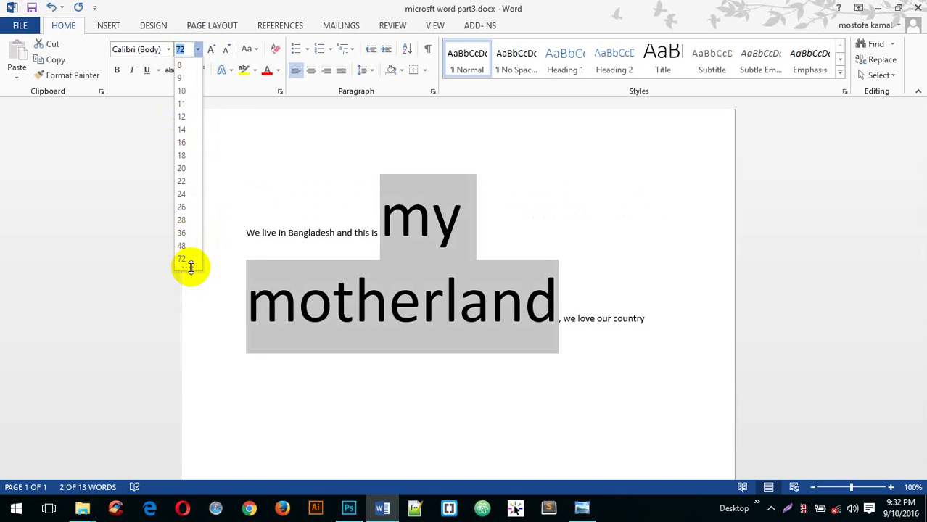
pyautogui.moveTo(188, 266); pyautogui.dragTo(190, 336)
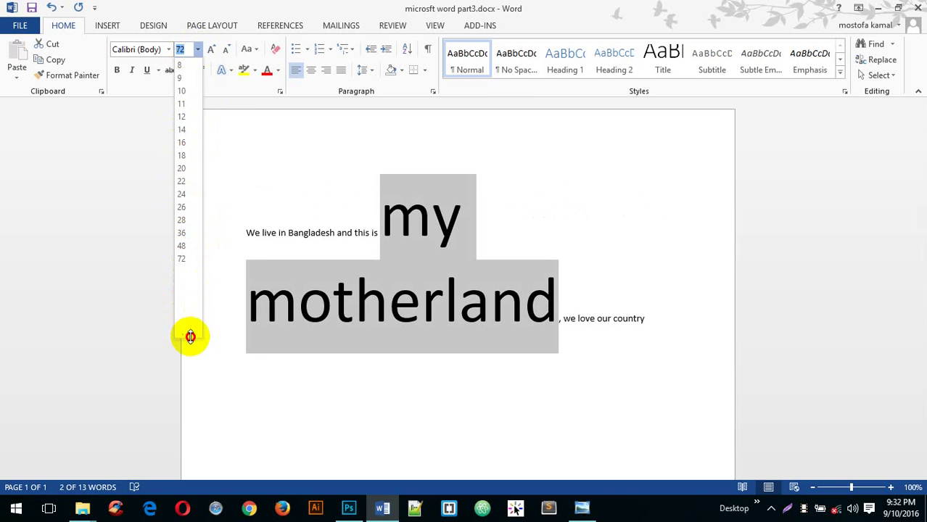
pyautogui.click(182, 260)
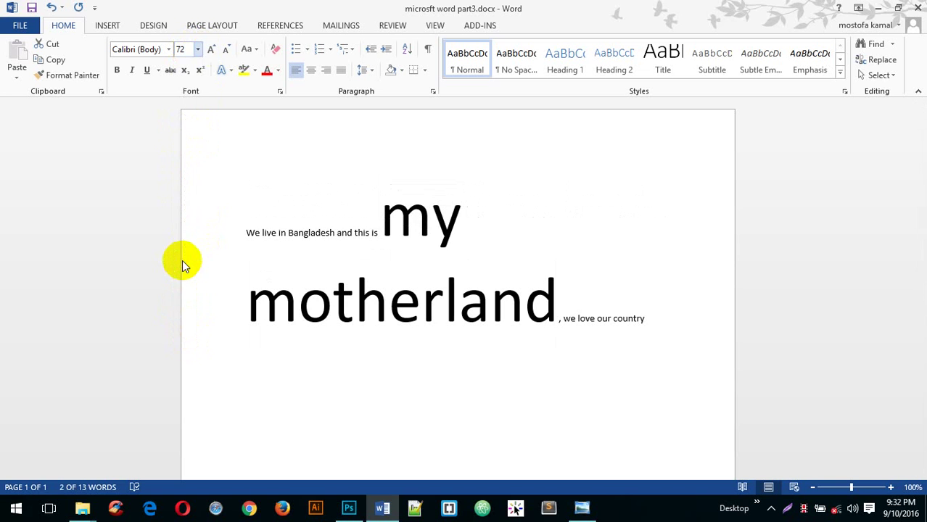
# - Enter a custom font size of 100 for "my motherland" and check how the enlarged text fits the page
pyautogui.click(187, 53)
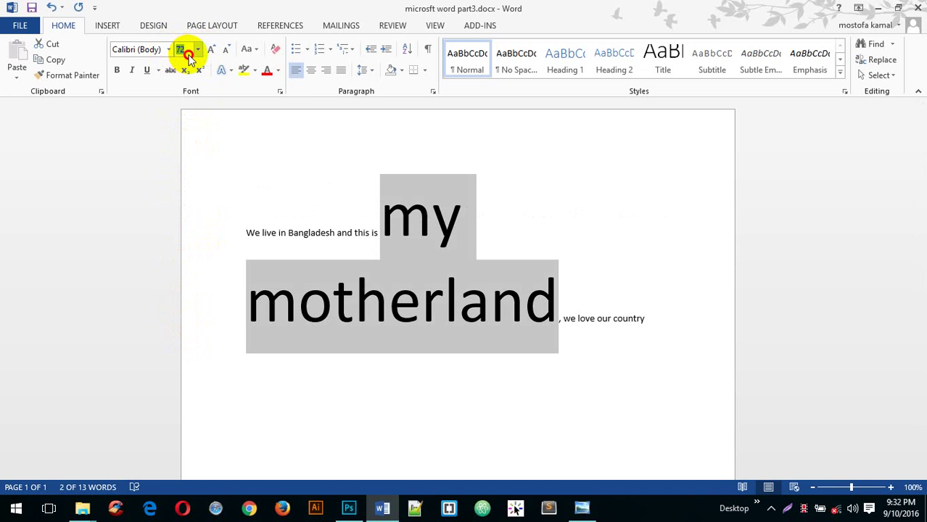
pyautogui.write('100')
pyautogui.press('Return')
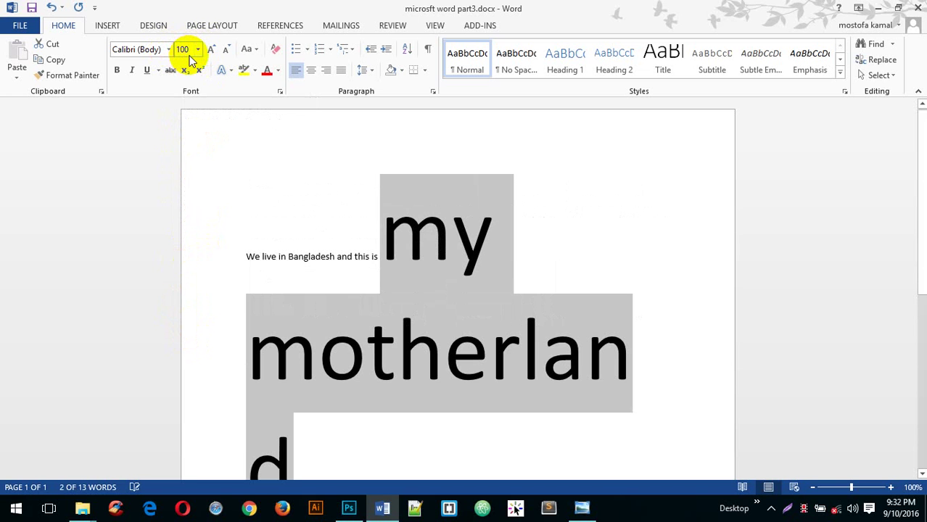
pyautogui.scroll(-5, 509, 260)
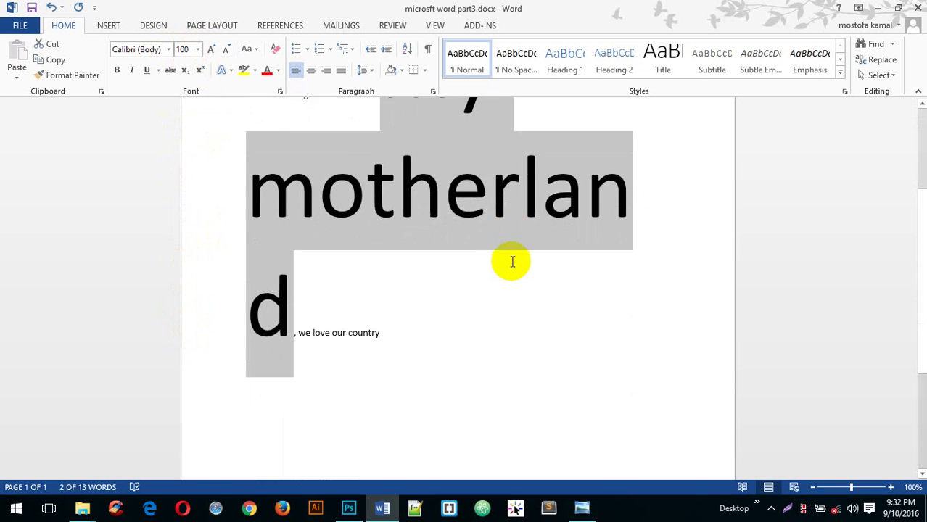
pyautogui.scroll(4, 507, 256)
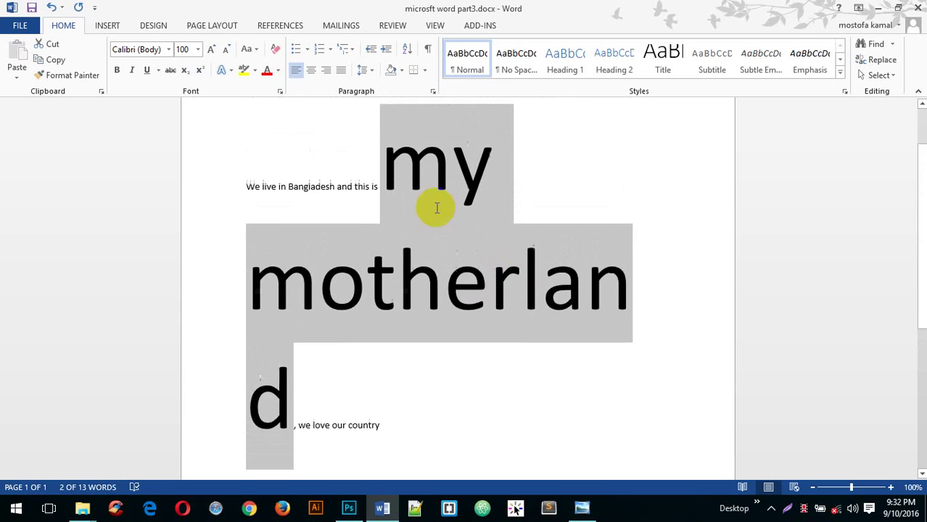
# - Enlarge "my motherland" to a custom font size of 500 and look through the resulting pages
pyautogui.click(198, 49)
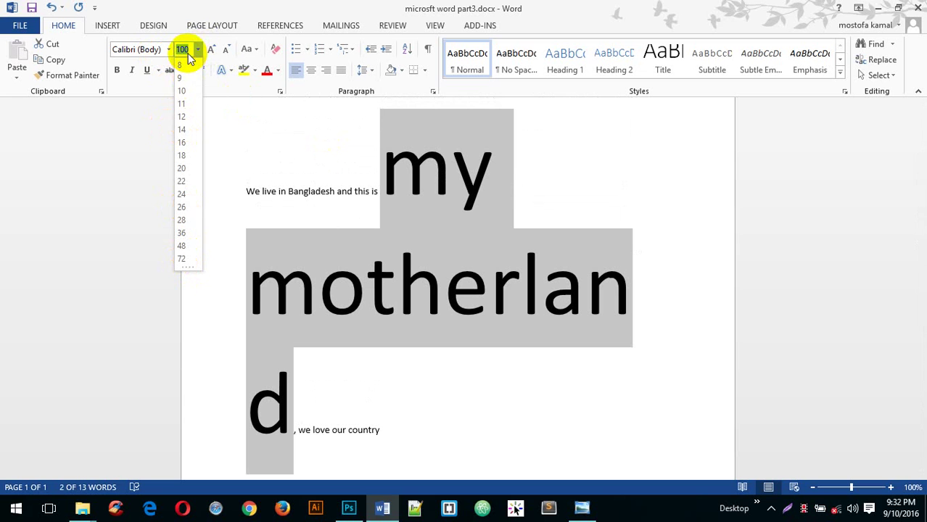
pyautogui.write('500')
pyautogui.press('Return')
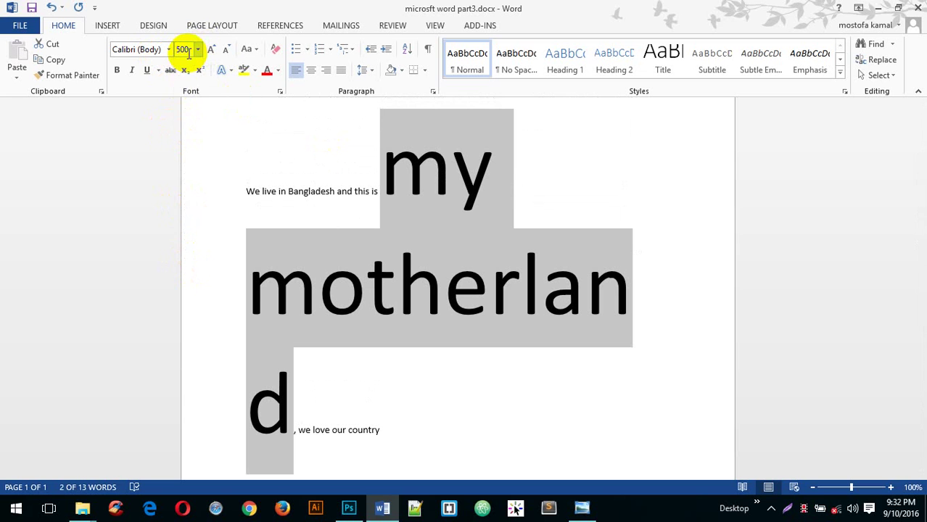
pyautogui.scroll(-5, 477, 267)
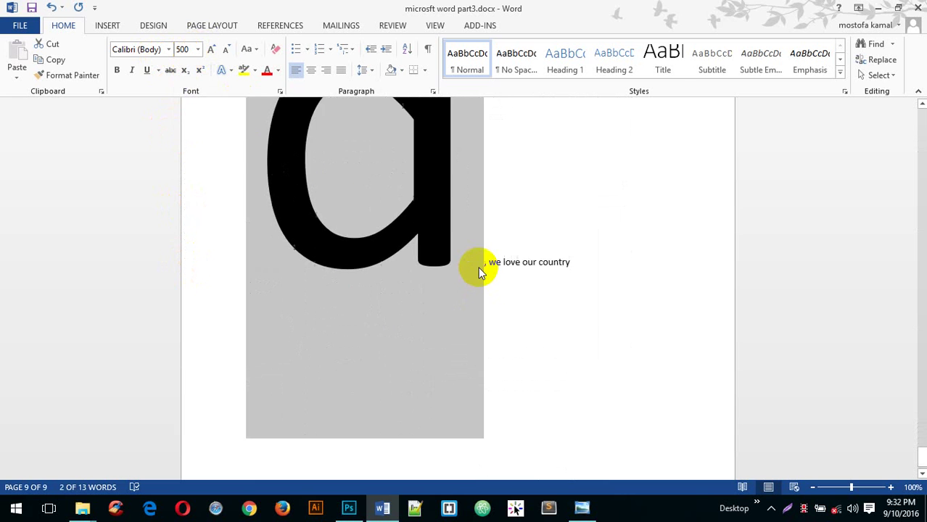
pyautogui.scroll(10, 482, 261)
pyautogui.scroll(10, 482, 258)
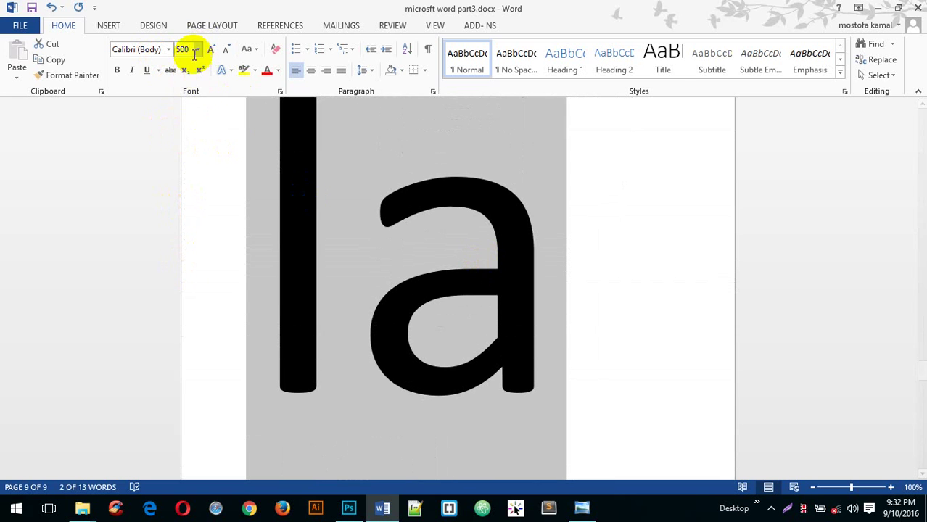
# - Set "my motherland" to font size 14 and apply size 14 to the whole sentence as well
pyautogui.click(186, 49)
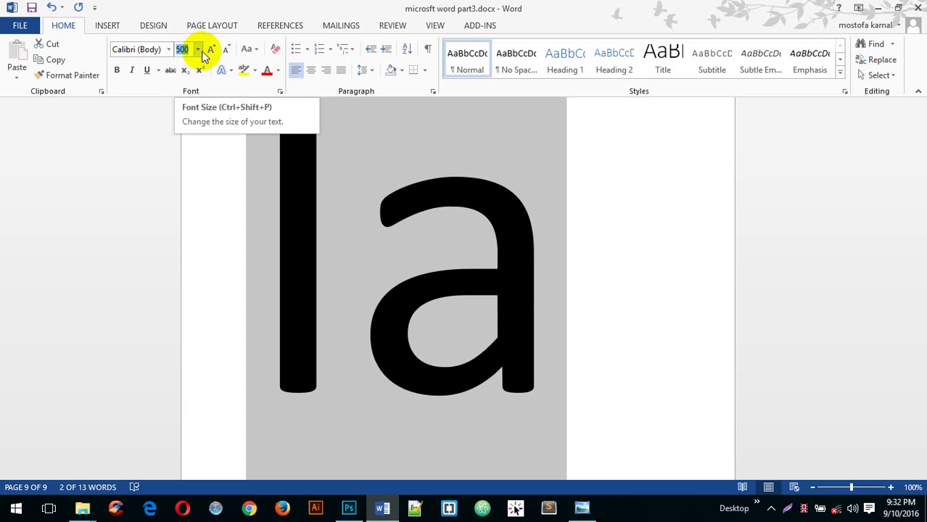
pyautogui.click(198, 50)
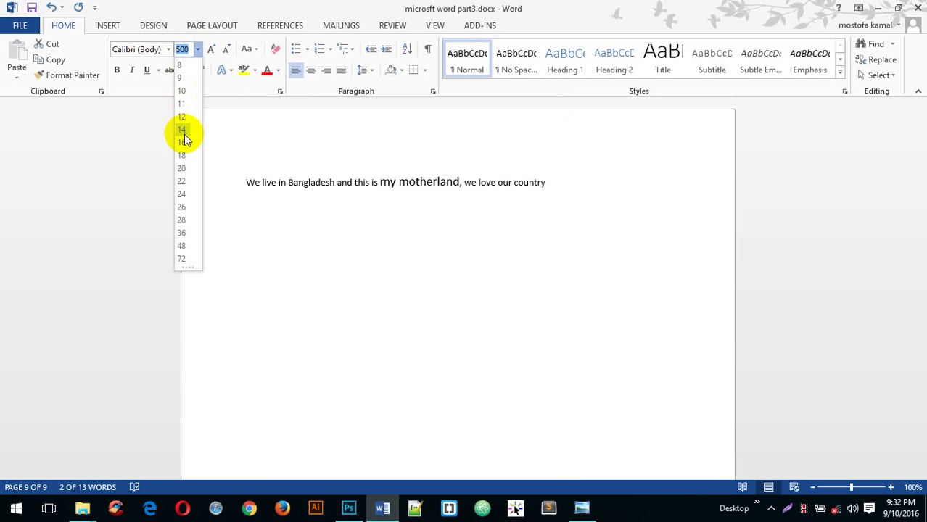
pyautogui.click(184, 136)
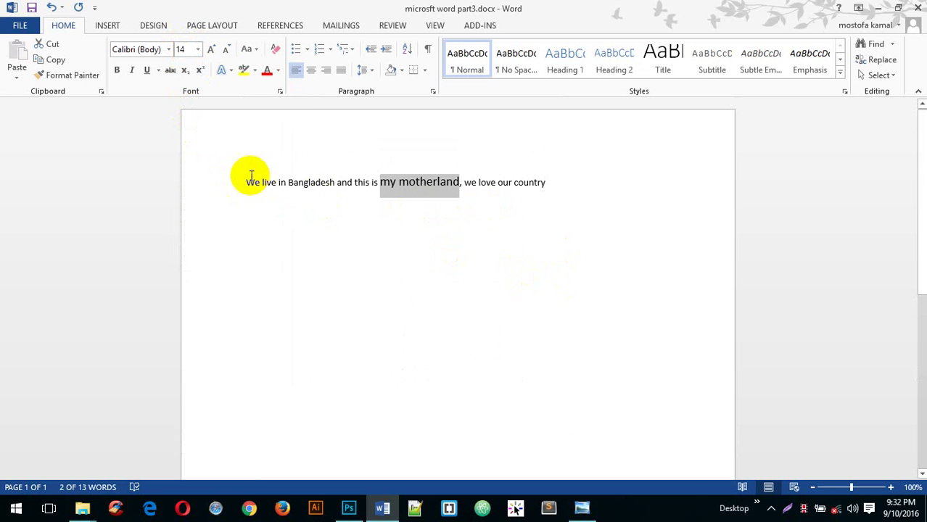
pyautogui.moveTo(245, 182); pyautogui.dragTo(573, 180)
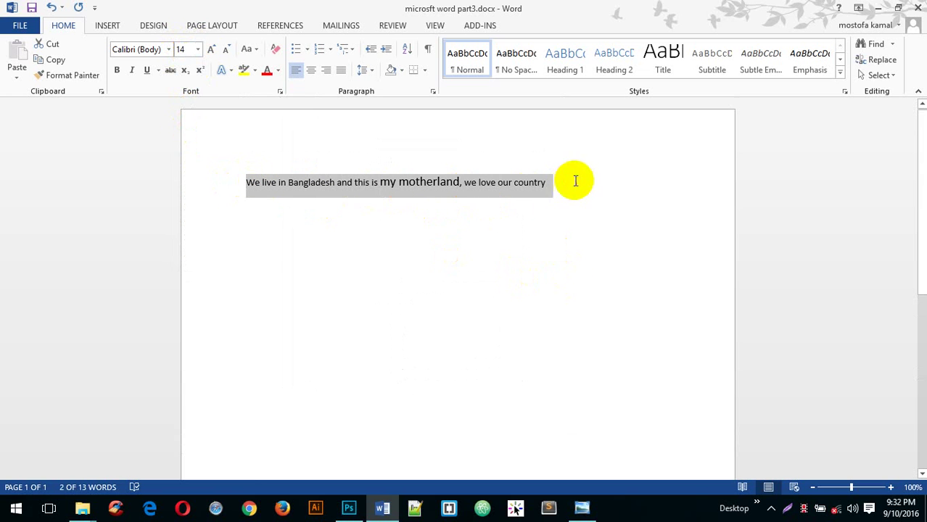
pyautogui.click(197, 48)
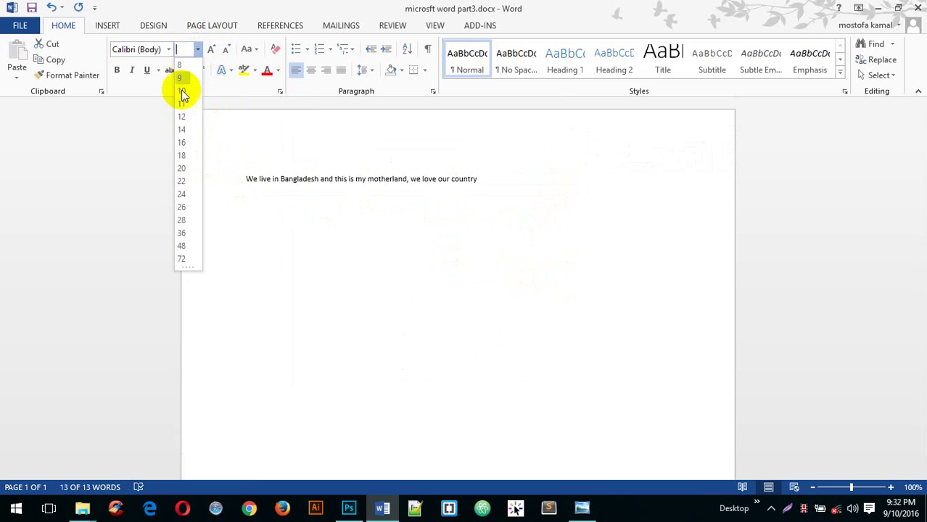
pyautogui.click(181, 129)
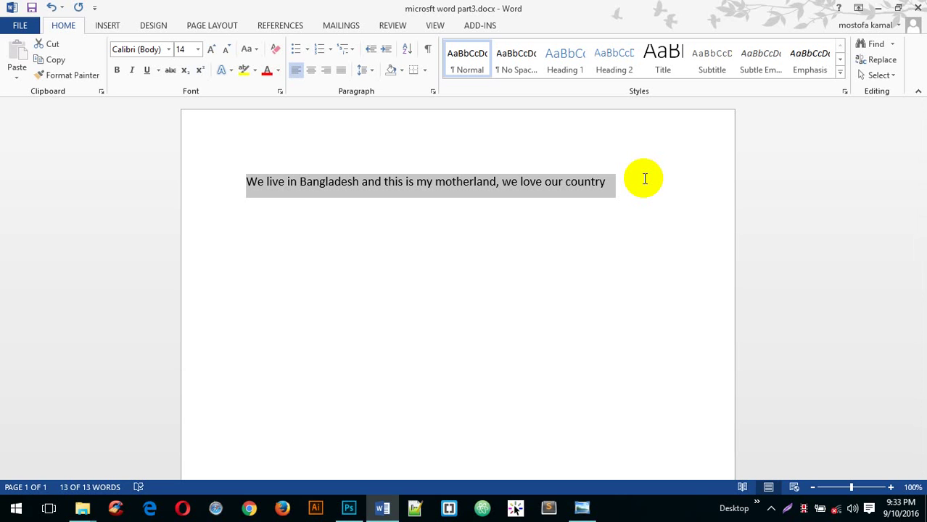
# - Browse the font list and preview decorative fonts on the selected sentence without applying any
pyautogui.click(169, 52)
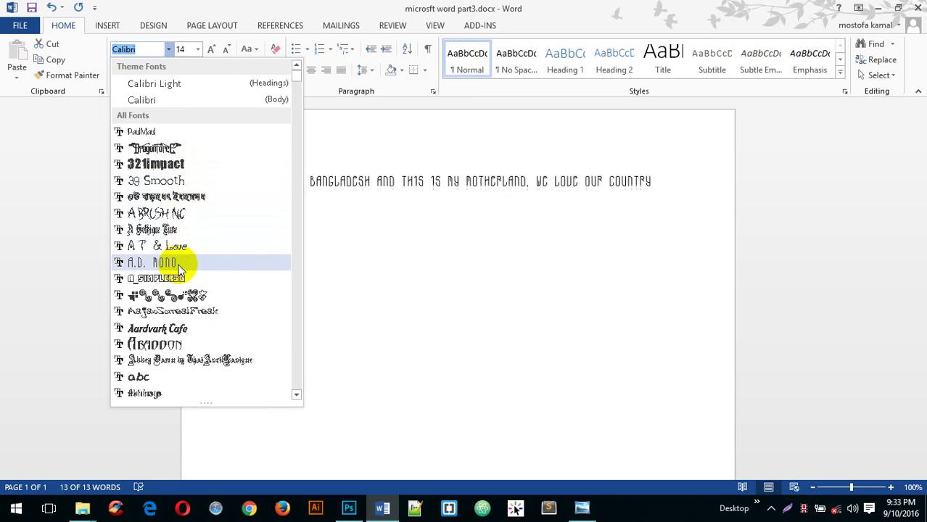
pyautogui.scroll(-8, 187, 360)
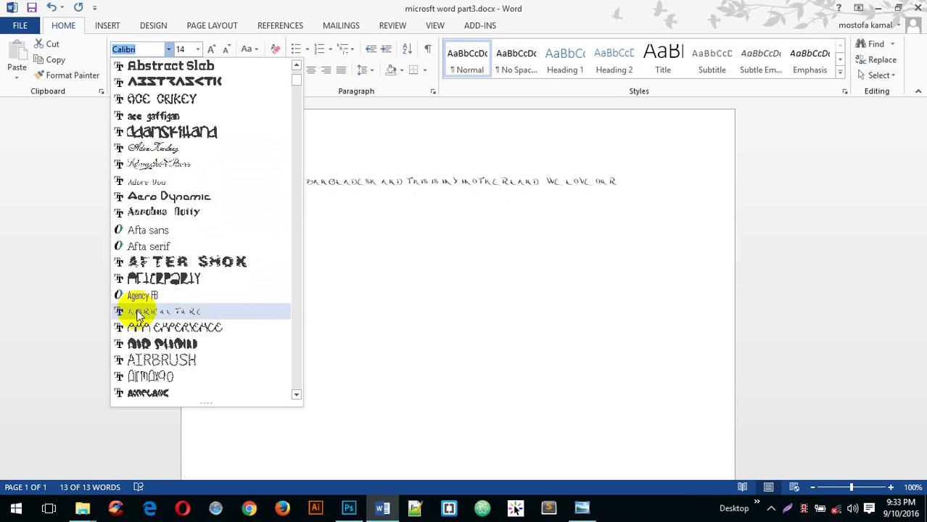
pyautogui.scroll(-4, 140, 305)
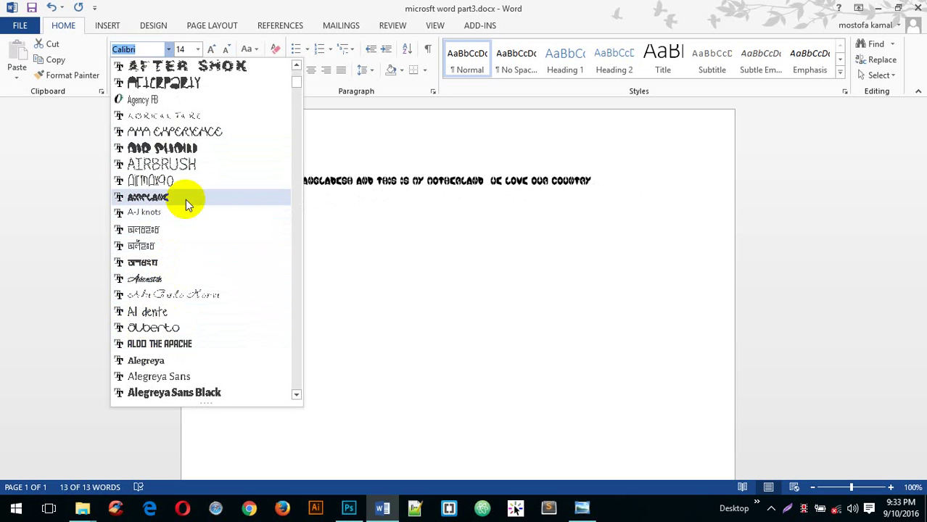
pyautogui.scroll(-5, 172, 376)
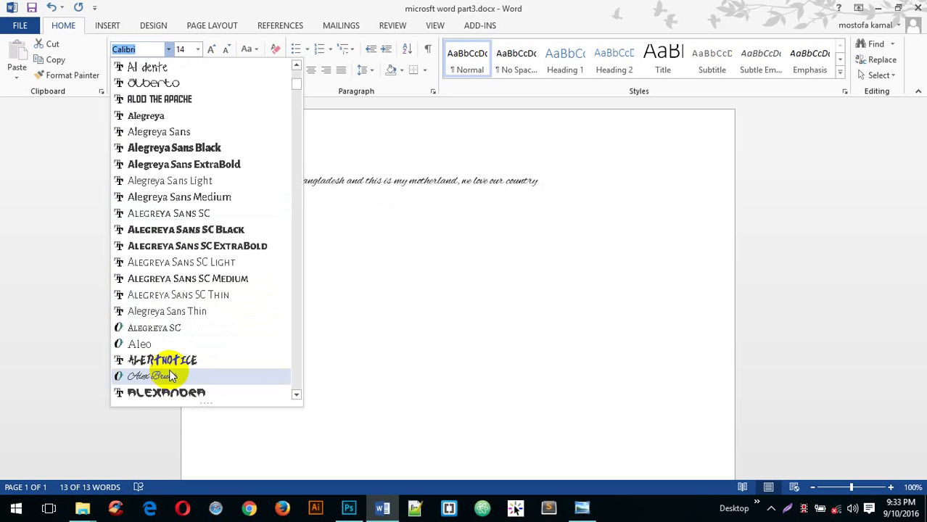
pyautogui.scroll(-7, 185, 335)
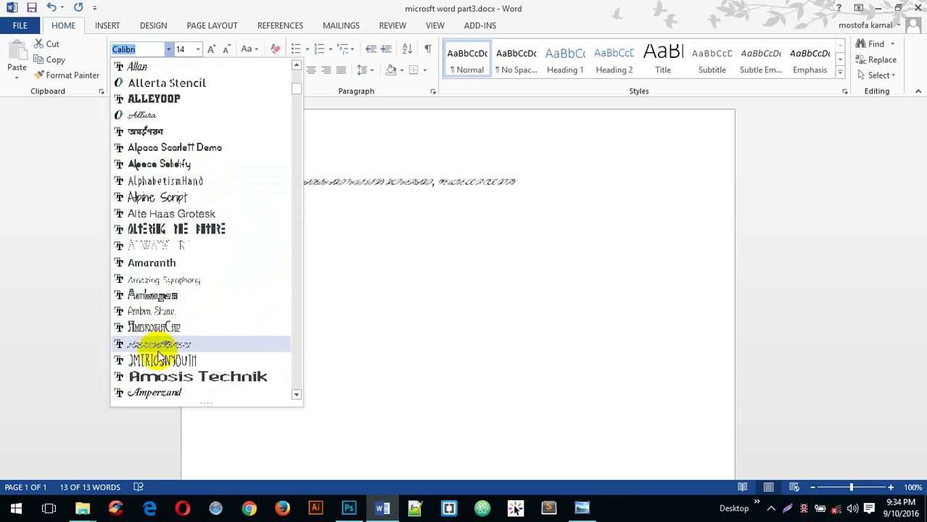
pyautogui.click(496, 313)
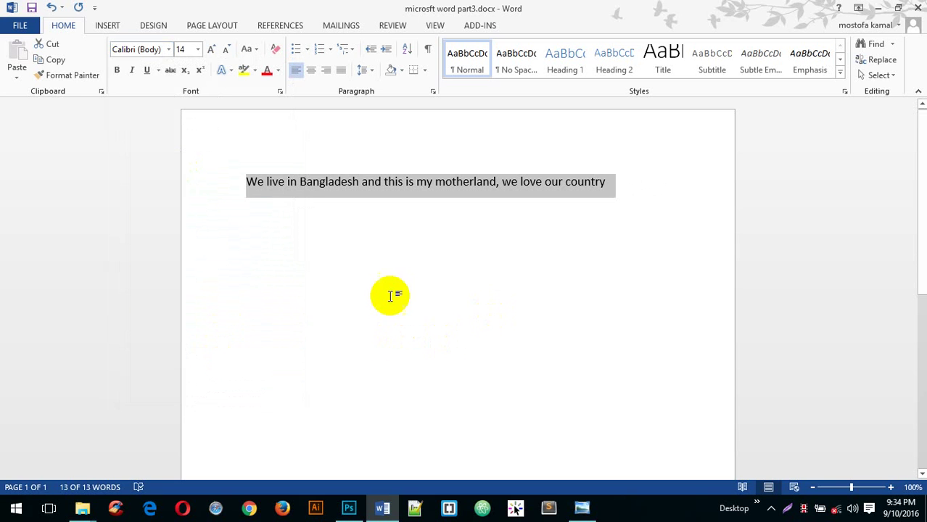
# - Set the font of the whole sentence to Times New Roman
pyautogui.click(169, 50)
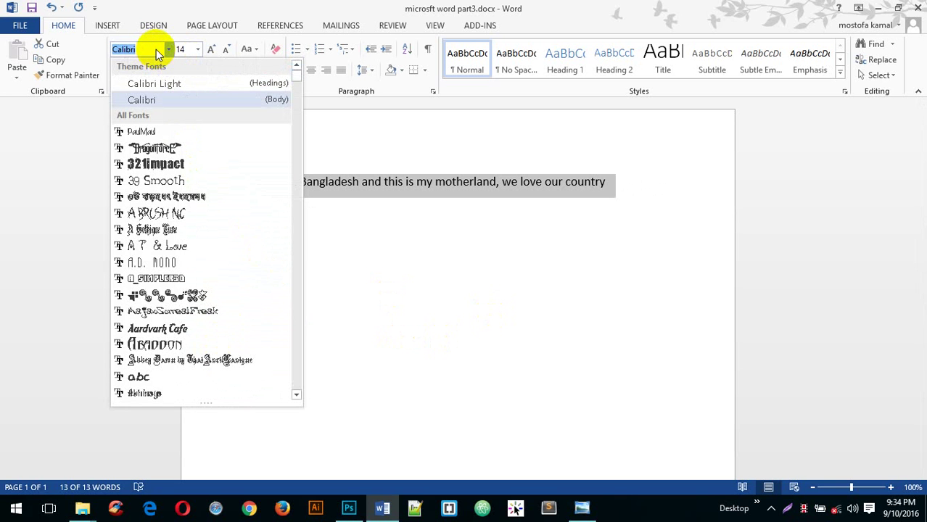
pyautogui.write('t')
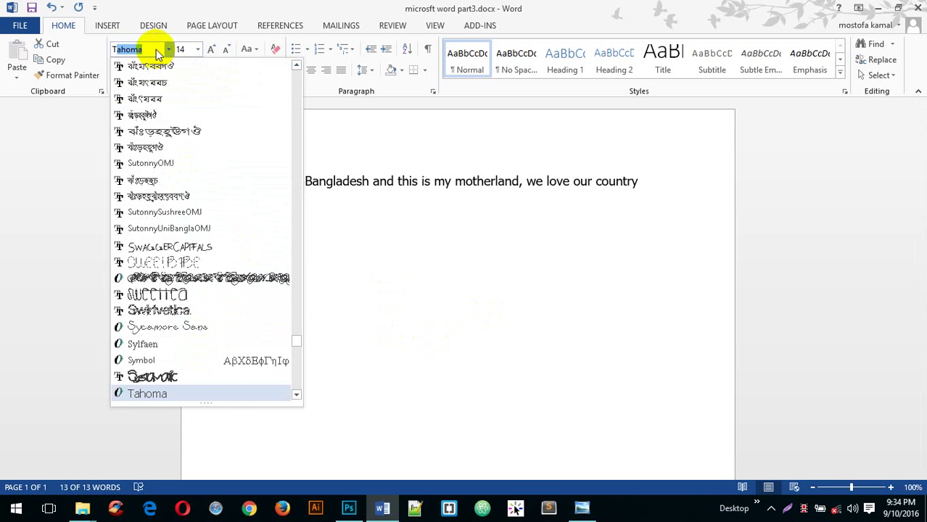
pyautogui.write('imes New Ro')
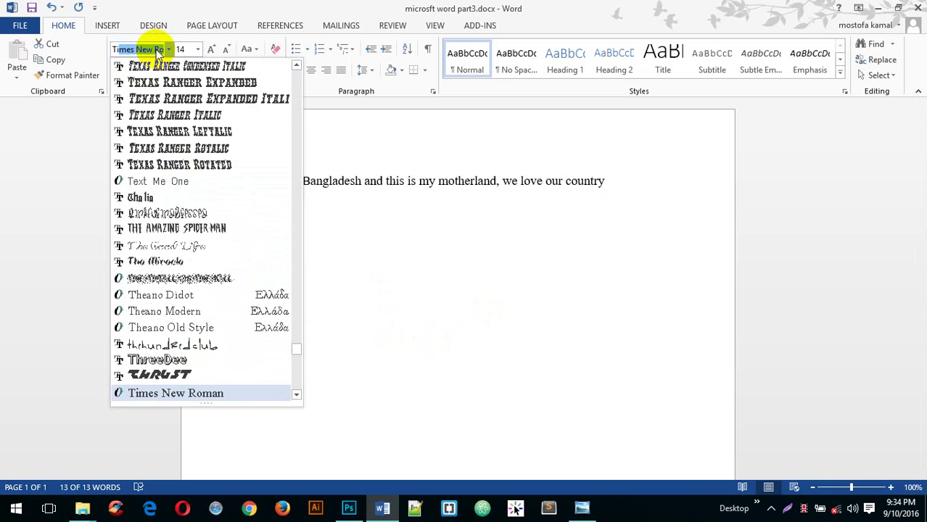
pyautogui.press('Return')
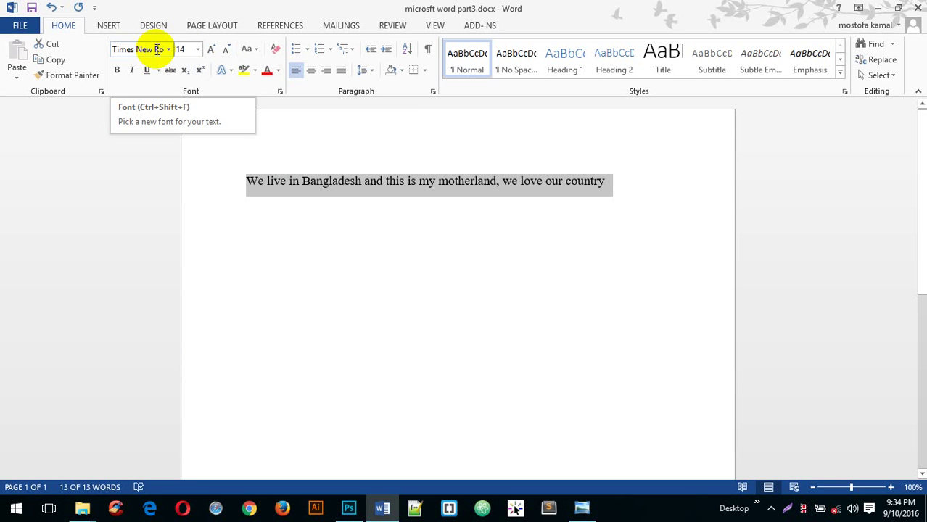
# - Change the font of the whole sentence to Arial
pyautogui.click(157, 50)
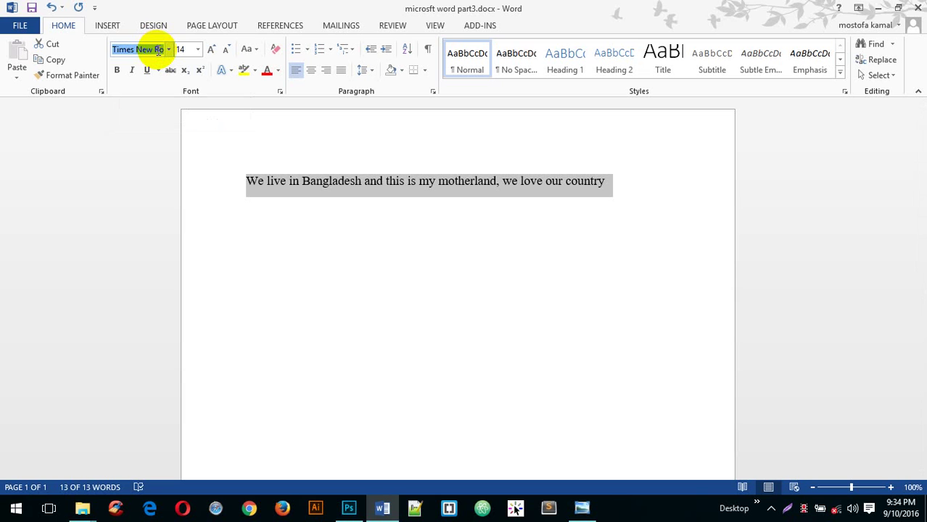
pyautogui.write('ar')
pyautogui.press('BackSpace')
pyautogui.press('BackSpace')
pyautogui.press('BackSpace')
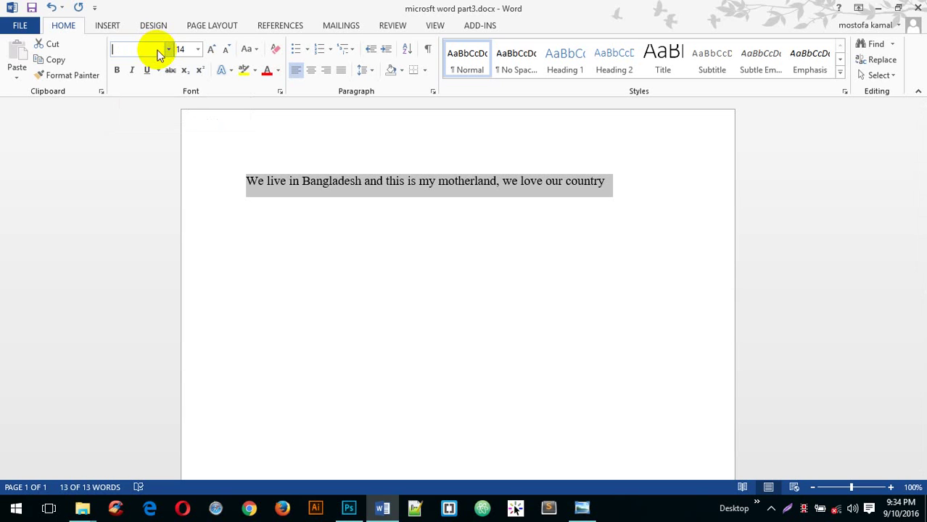
pyautogui.write('ari')
pyautogui.press('Return')
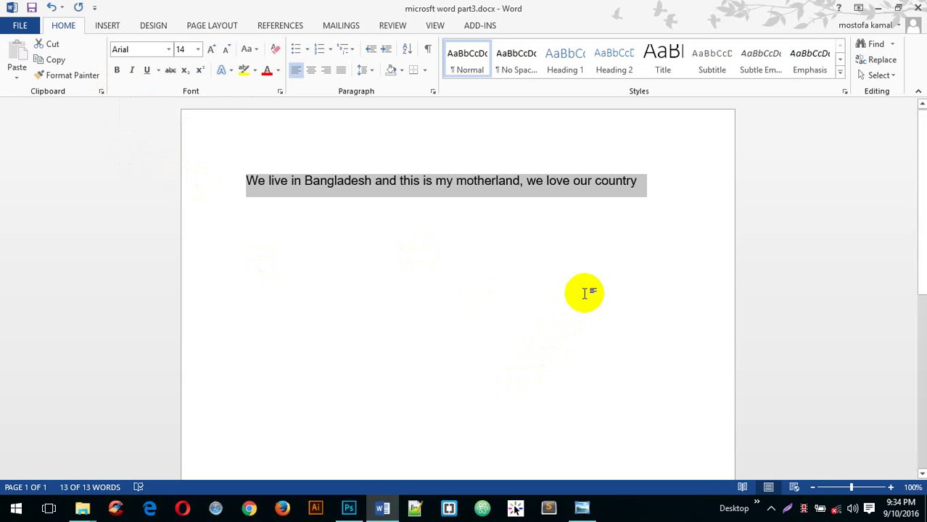
# - Apply bold, italic and underline to the whole sentence and place the cursor at its end
pyautogui.click(116, 72)
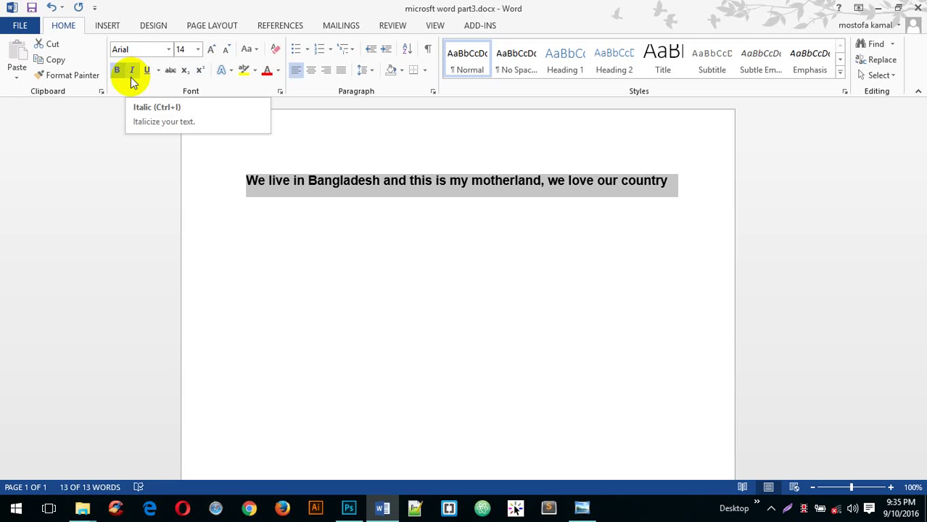
pyautogui.click(131, 76)
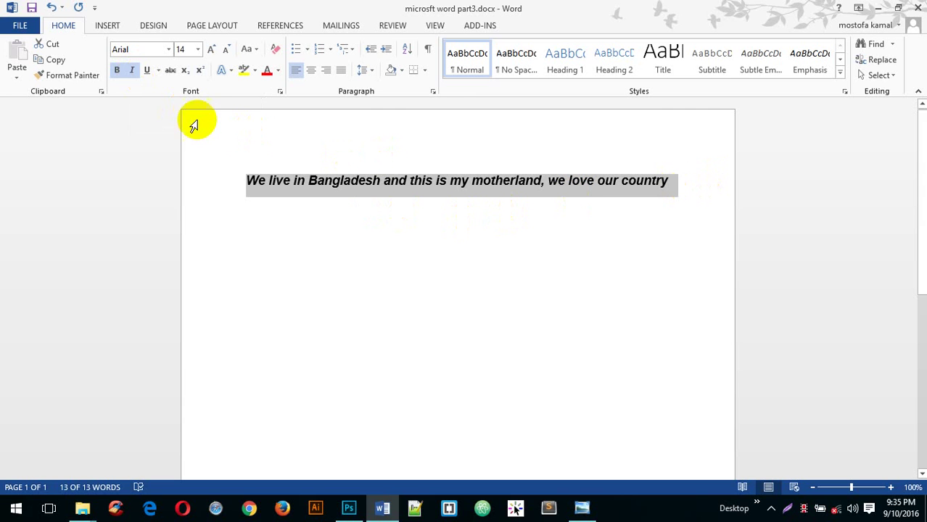
pyautogui.click(148, 73)
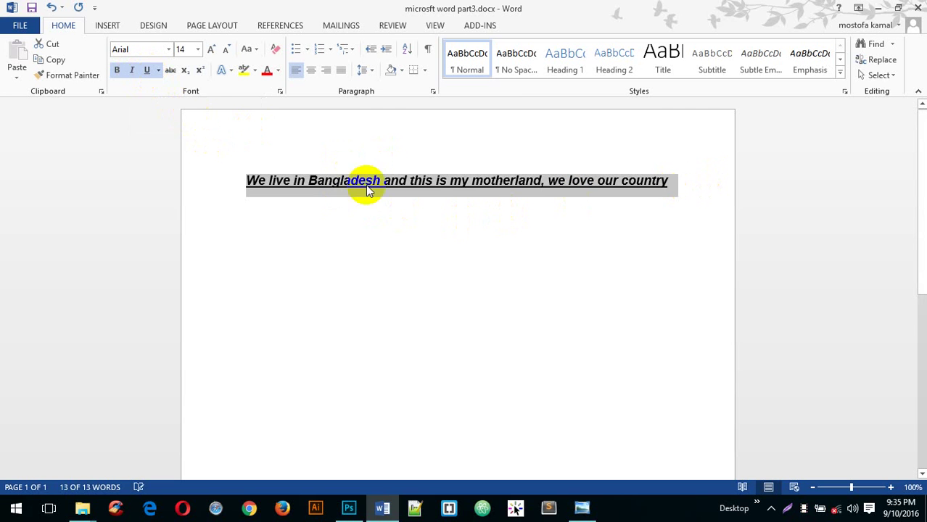
pyautogui.click(688, 203)
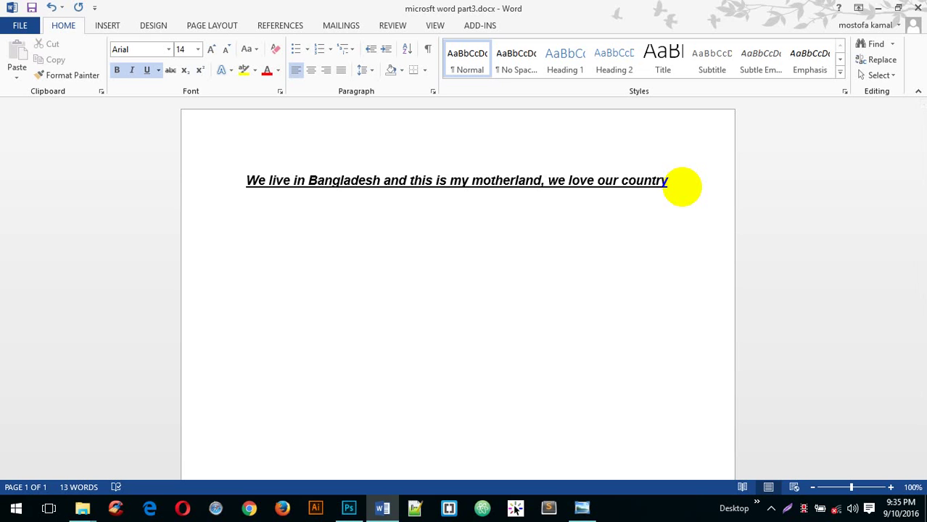
pyautogui.write('AND')
pyautogui.press('BackSpace')
pyautogui.press('BackSpace')
pyautogui.press('BackSpace')
pyautogui.press('BackSpace')
pyautogui.press('BackSpace')
pyautogui.press('Return')
pyautogui.write('AND')
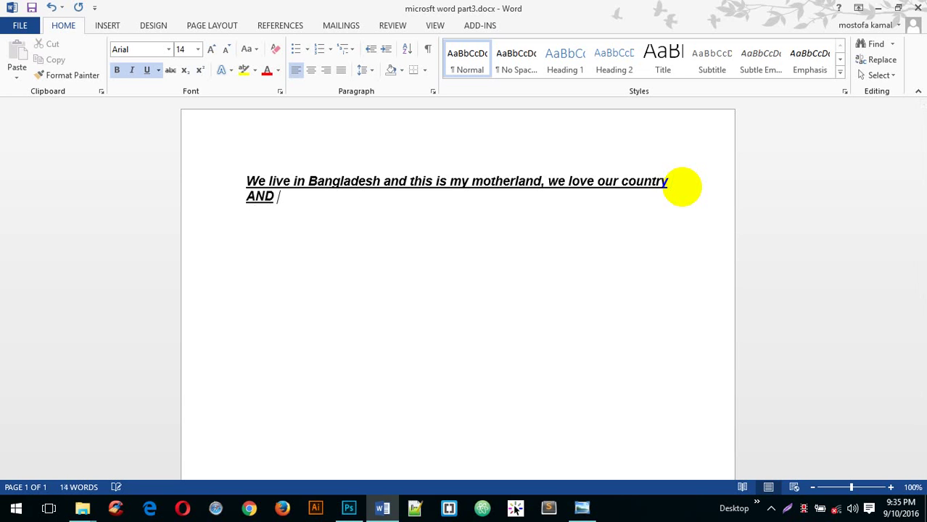
pyautogui.press('BackSpace')
pyautogui.press('BackSpace')
pyautogui.press('BackSpace')
pyautogui.press('BackSpace')
pyautogui.press('BackSpace')
pyautogui.write('a')
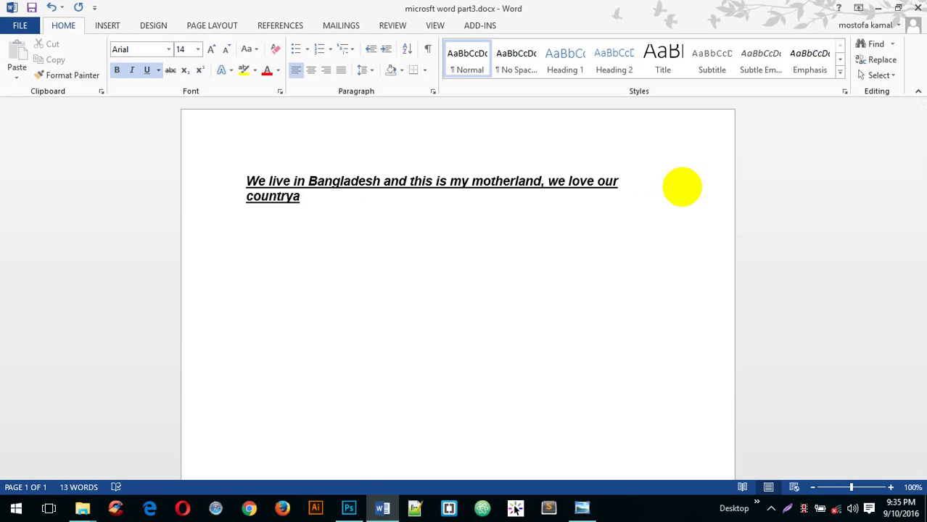
pyautogui.press('BackSpace')
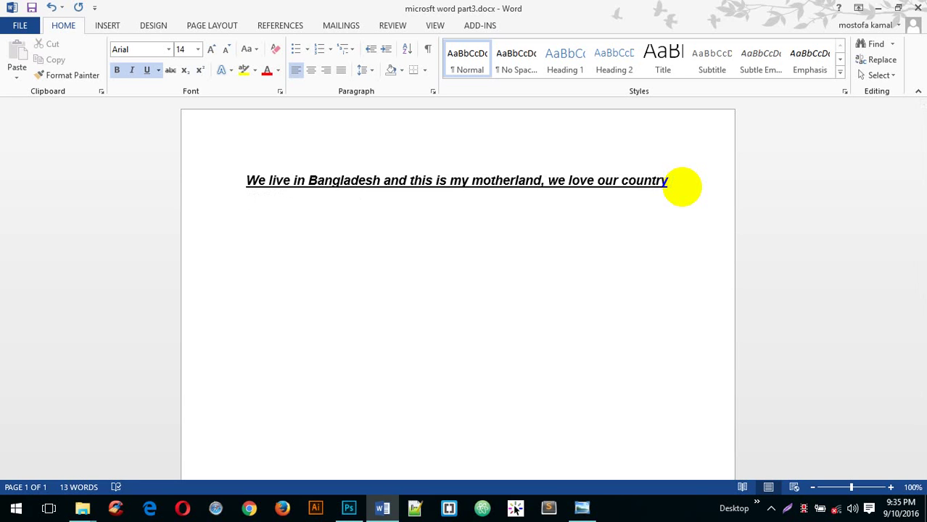
# - Add a second line below the sentence reading "And we are not agry"
pyautogui.press('Return')
pyautogui.write('And we are ')
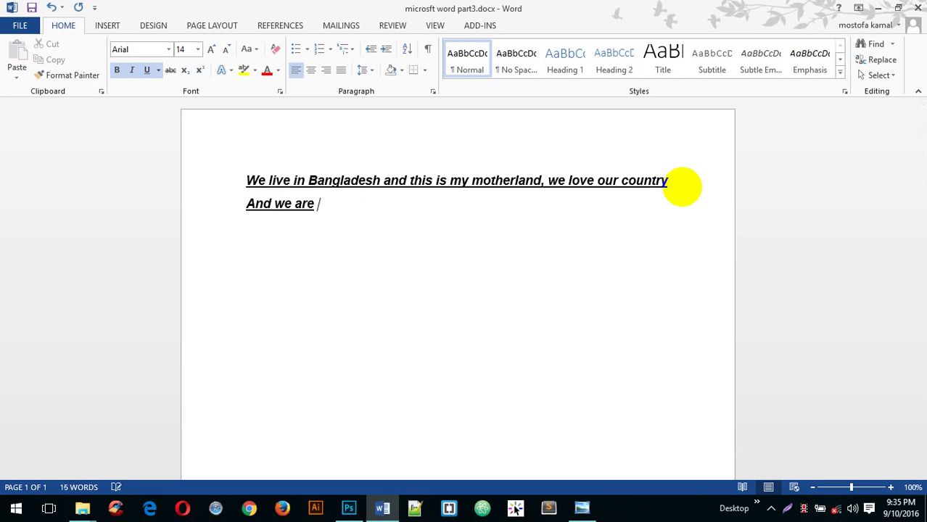
pyautogui.write('not aggrey')
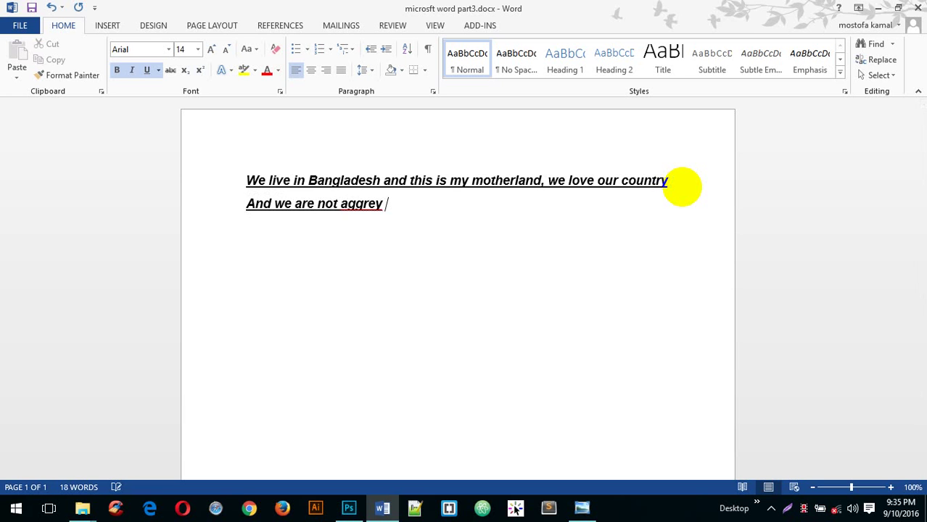
pyautogui.press('BackSpace')
pyautogui.press('BackSpace')
pyautogui.press('BackSpace')
pyautogui.press('BackSpace')
pyautogui.press('BackSpace')
pyautogui.write('ry')
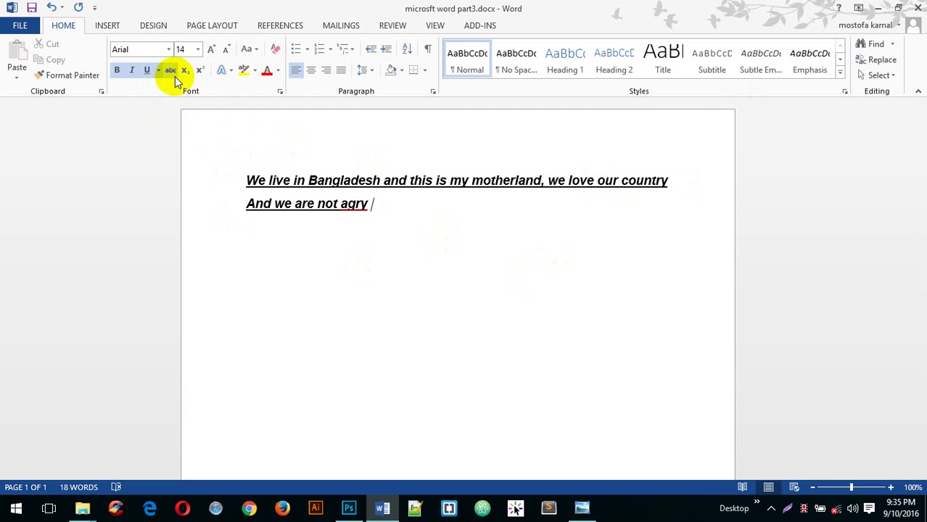
# - Apply strikethrough to both lines of text
pyautogui.moveTo(265, 180); pyautogui.dragTo(251, 179)
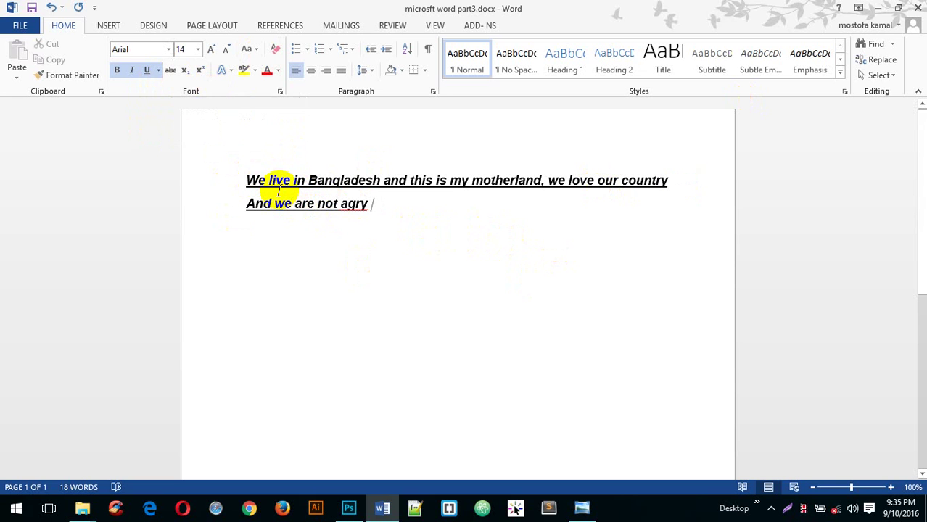
pyautogui.doubleClick(248, 177)
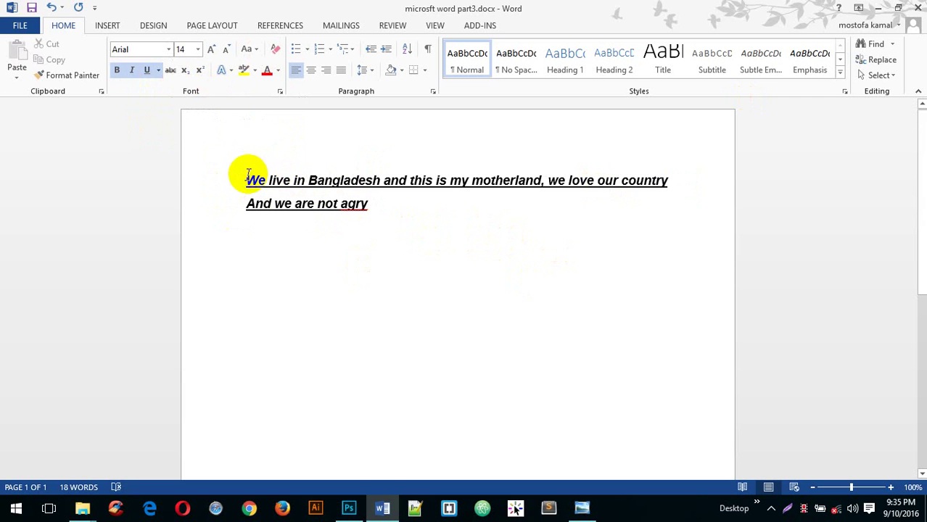
pyautogui.moveTo(248, 177); pyautogui.dragTo(379, 207)
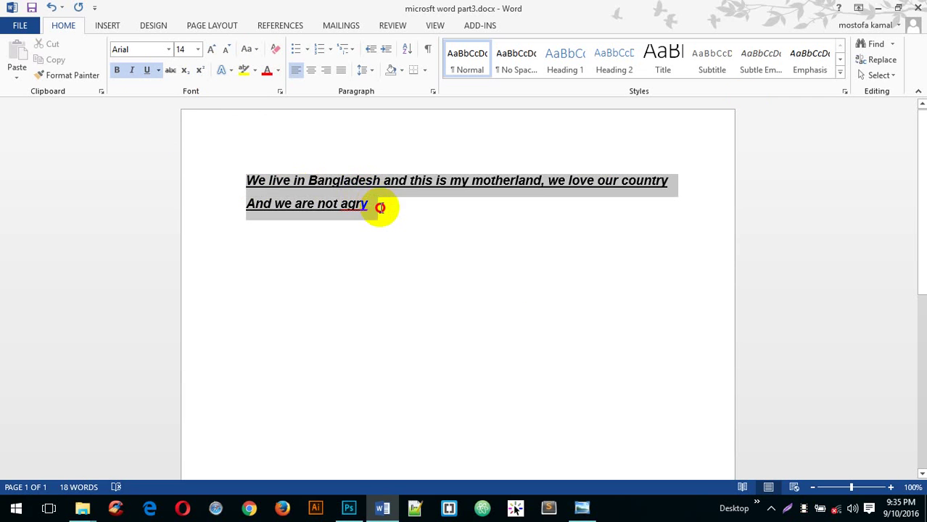
pyautogui.click(171, 71)
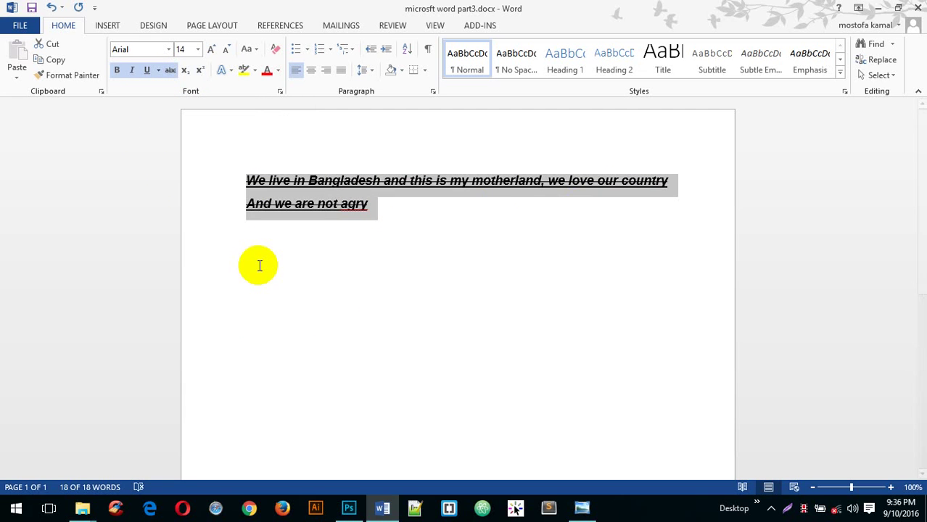
# - Insert two new lines below "And we are not agry" and place the cursor on the last one
pyautogui.click(331, 293)
pyautogui.click(384, 204)
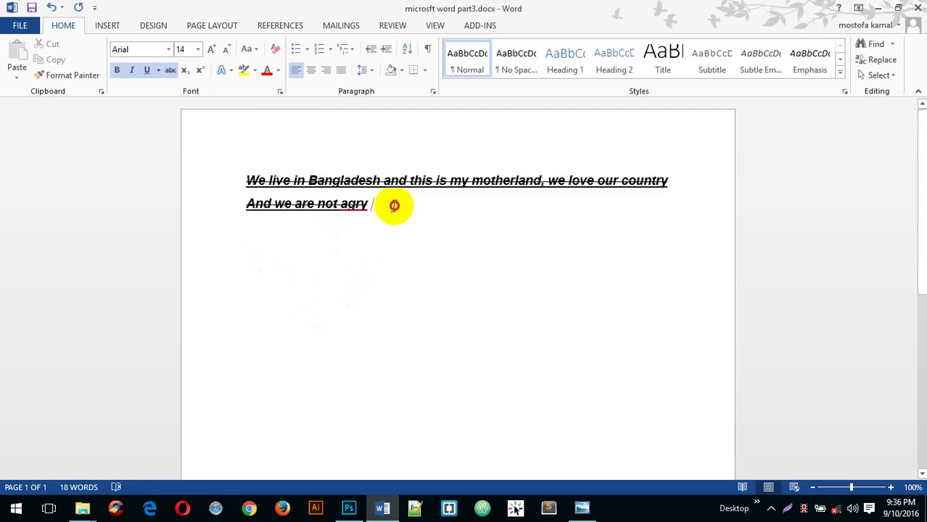
pyautogui.press('Return')
pyautogui.click(283, 245)
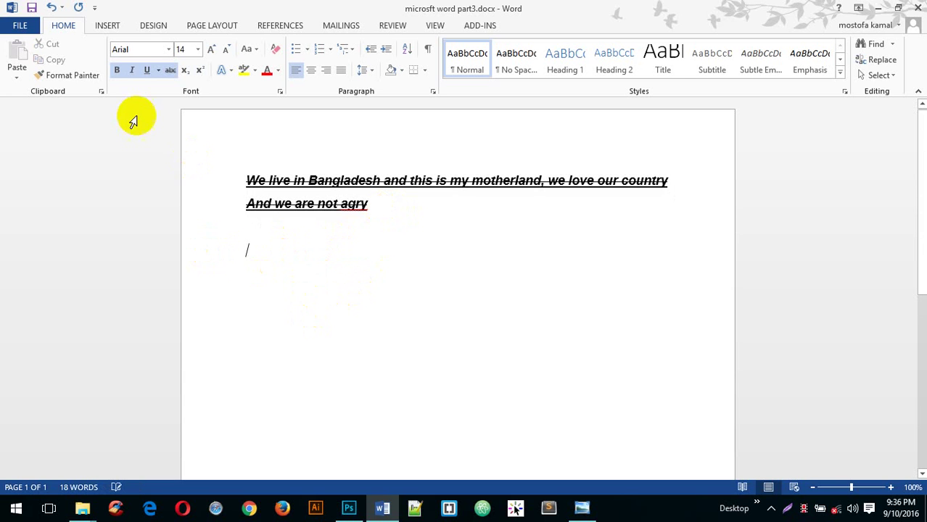
# - Turn off bold, italic, underline and strikethrough, and enter a plain 5 on the line at the cursor
pyautogui.click(147, 70)
pyautogui.click(133, 70)
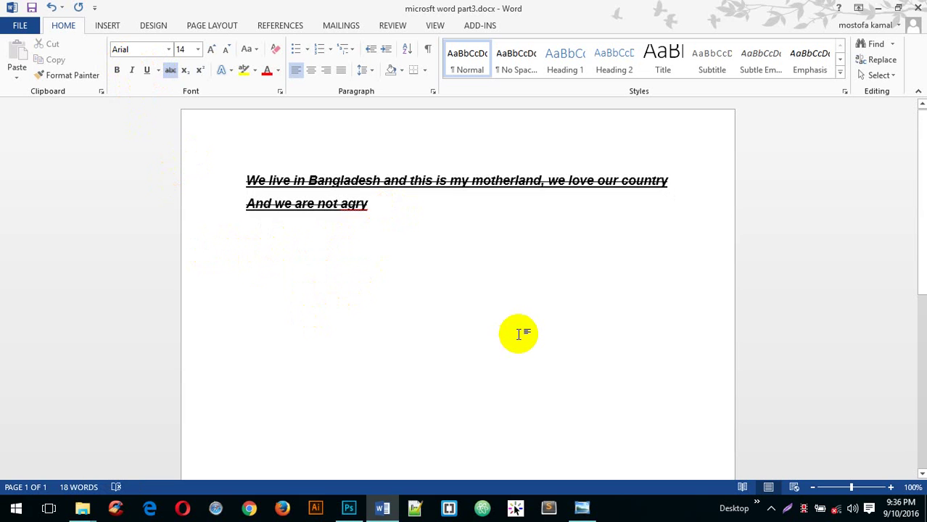
pyautogui.write('5')
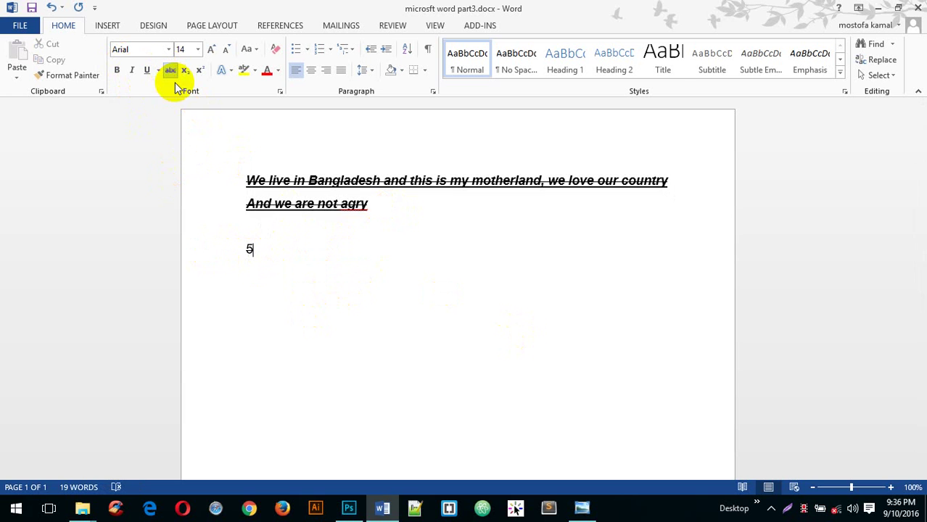
pyautogui.click(246, 249)
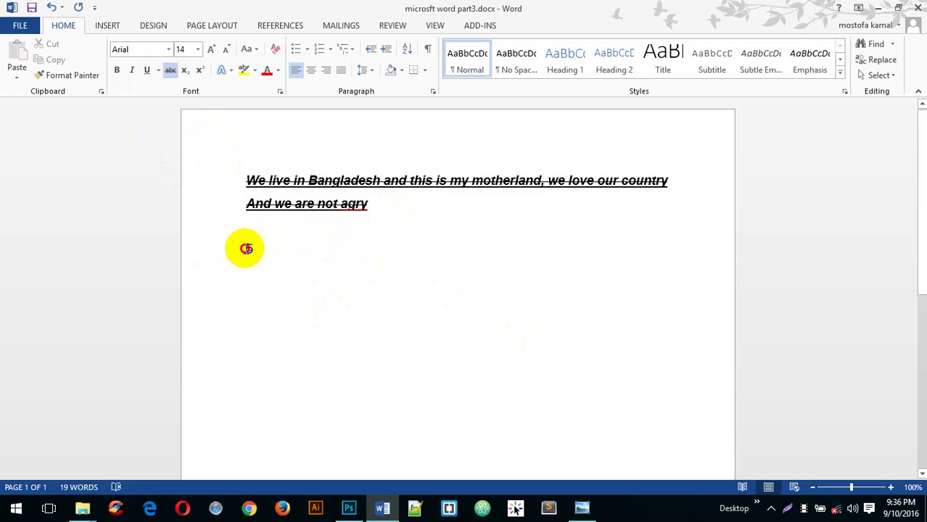
pyautogui.click(169, 69)
pyautogui.click(250, 248)
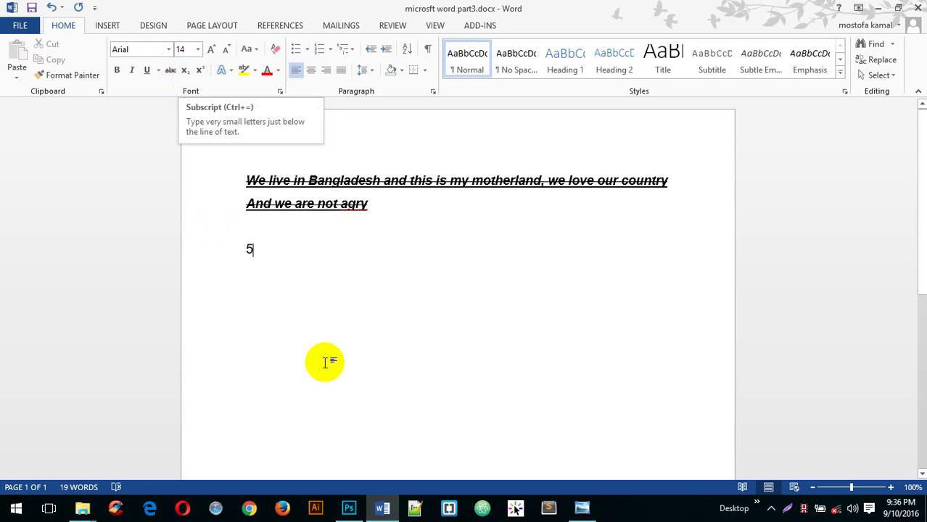
# - Add a 2 after the 5 and format only the 2 as subscript
pyautogui.write('2')
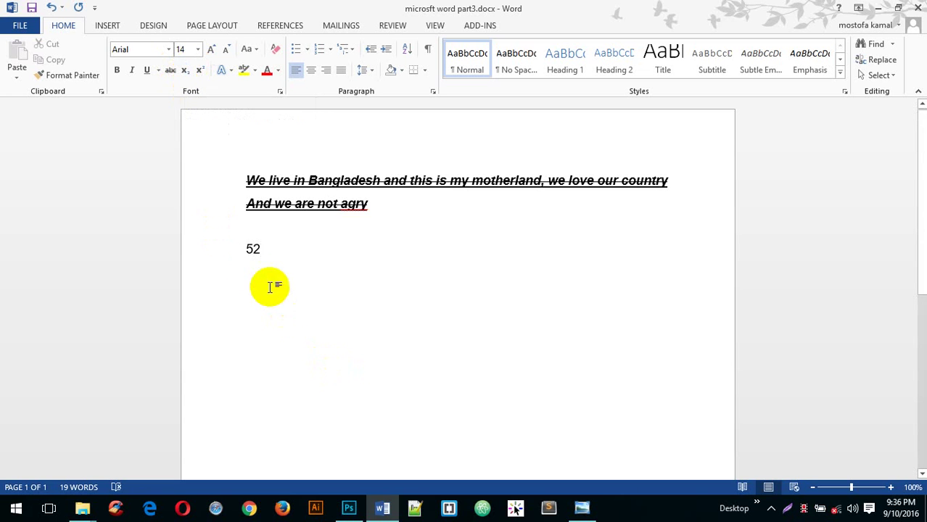
pyautogui.moveTo(247, 251); pyautogui.dragTo(253, 250)
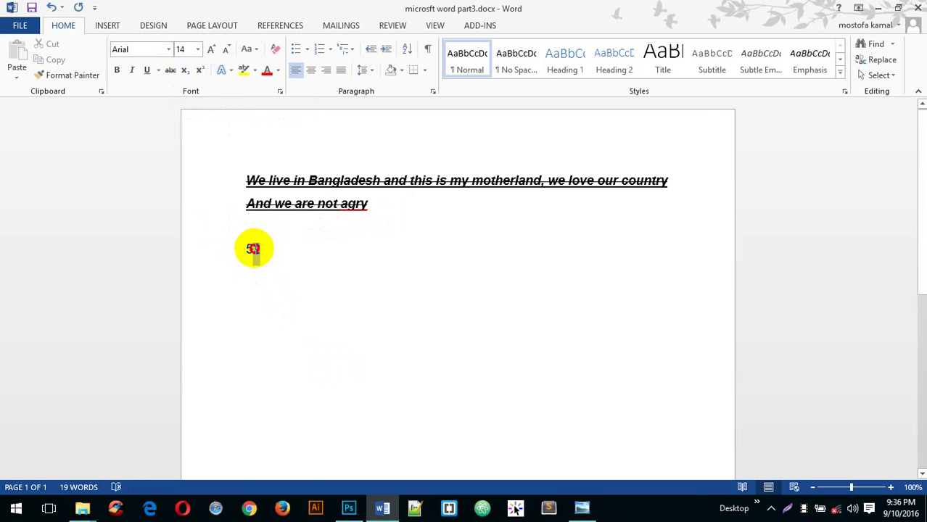
pyautogui.click(184, 70)
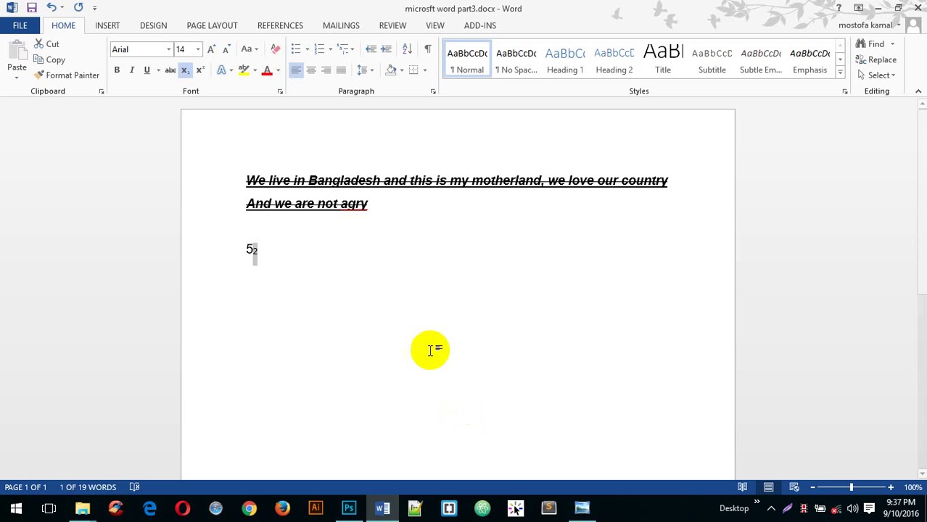
pyautogui.click(375, 270)
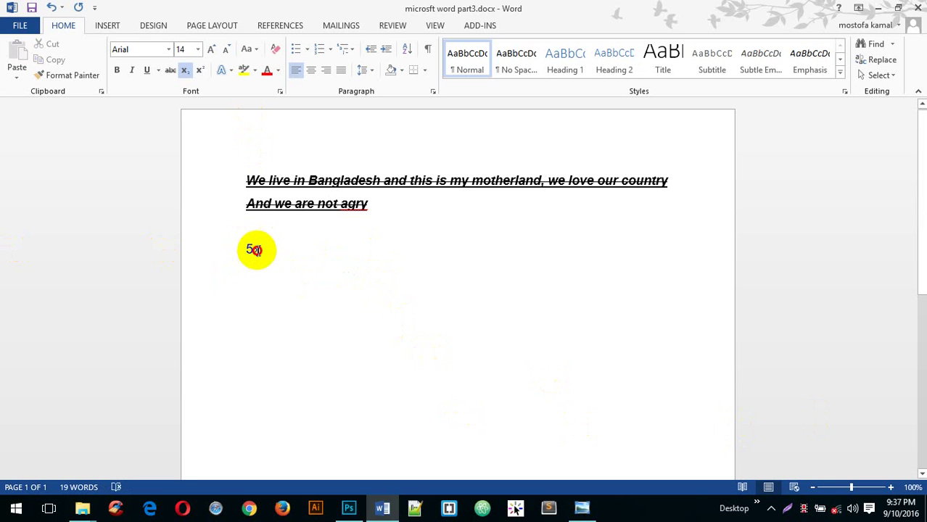
# - Undo the subscript formatting and delete the 2 following the 5
pyautogui.moveTo(253, 250); pyautogui.dragTo(331, 266)
pyautogui.hotkey('ctrl', '=')
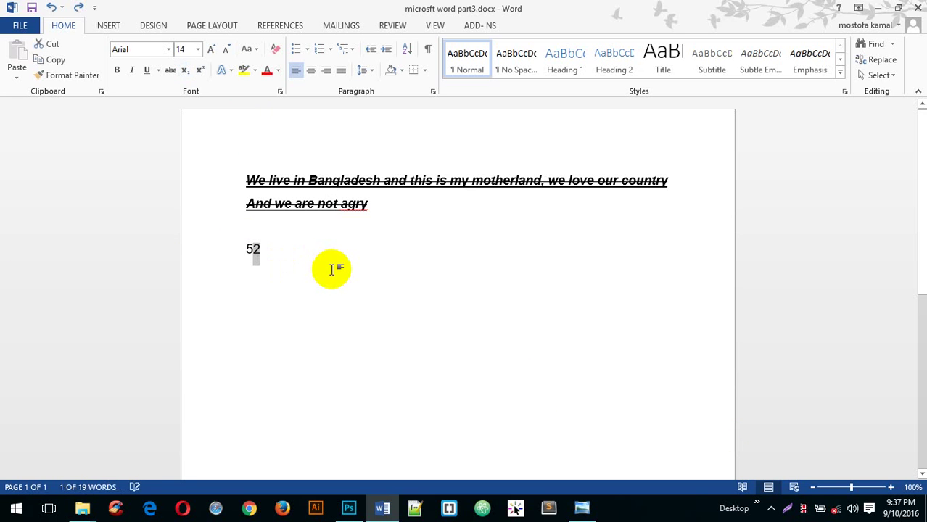
pyautogui.click(331, 269)
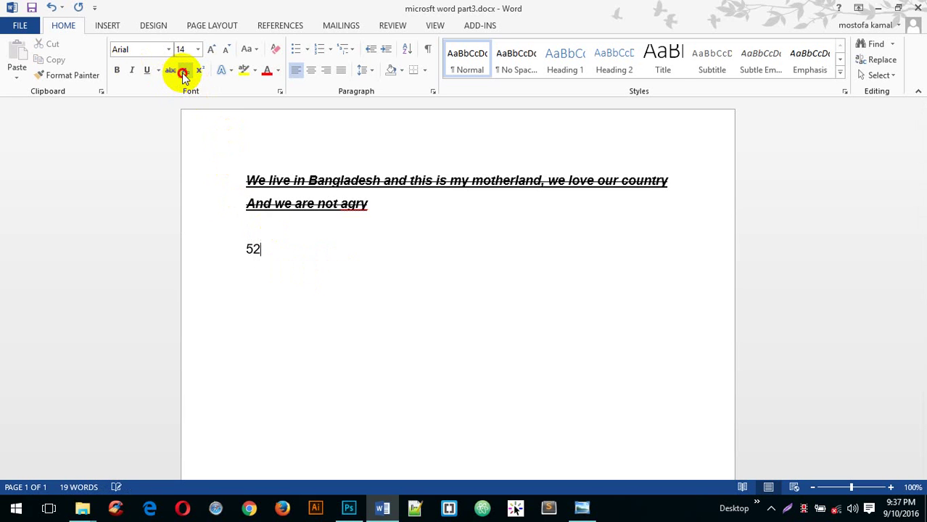
pyautogui.click(183, 71)
pyautogui.moveTo(269, 252); pyautogui.dragTo(255, 252)
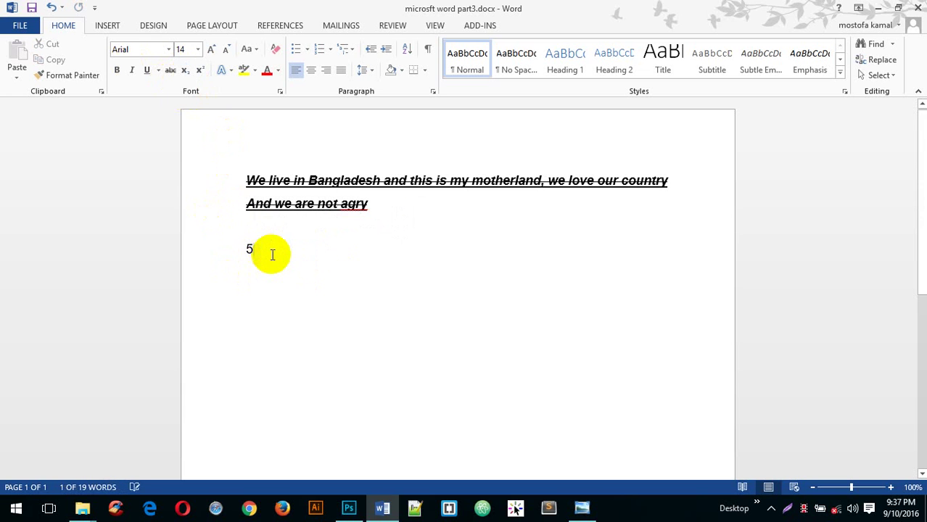
pyautogui.press('BackSpace')
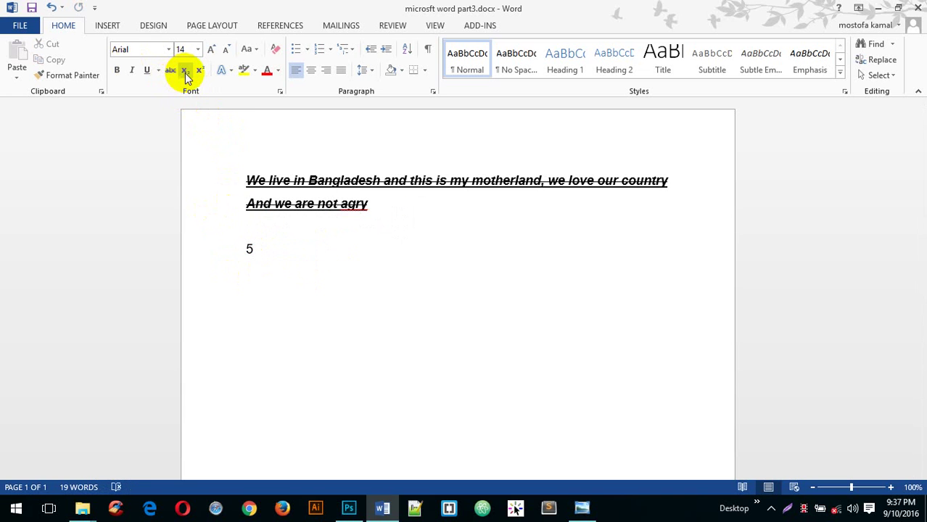
# - Enter 125544 in subscript after the 5, followed by 565 in superscript
pyautogui.click(185, 71)
pyautogui.write('2')
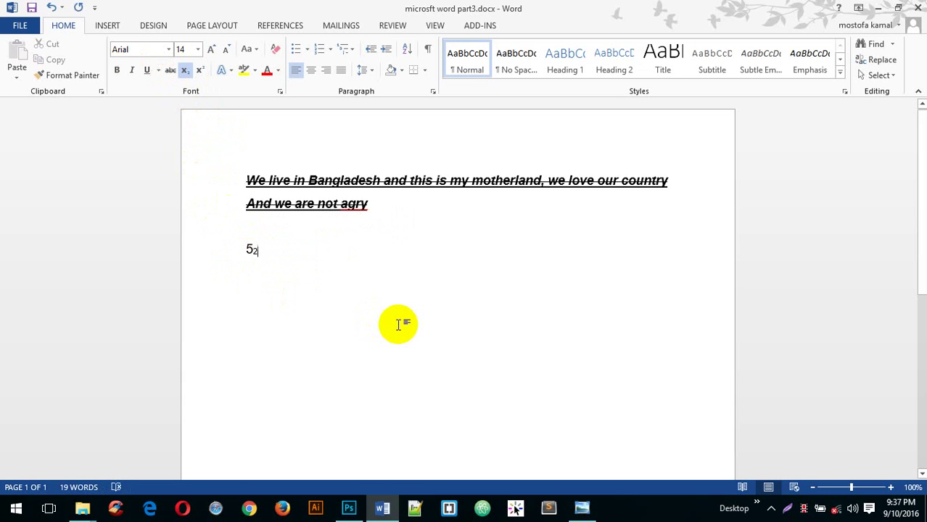
pyautogui.press('BackSpace')
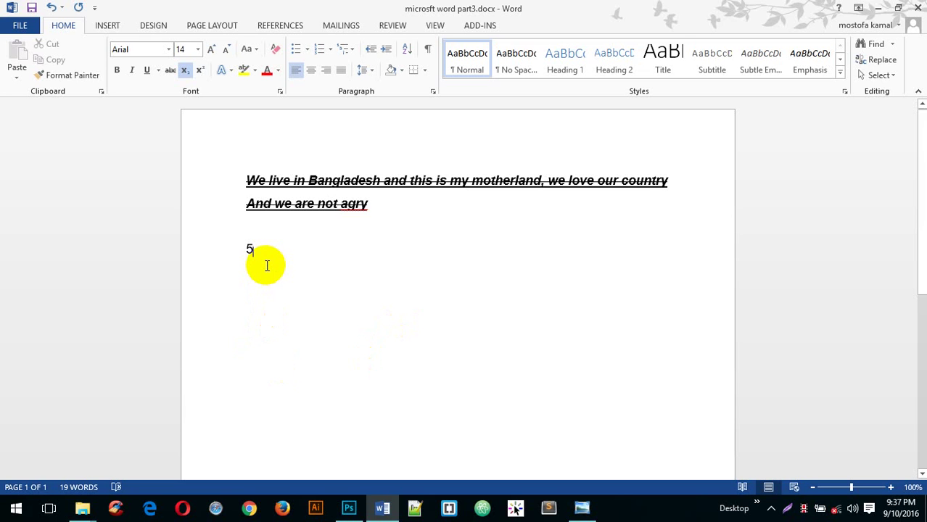
pyautogui.write('12')
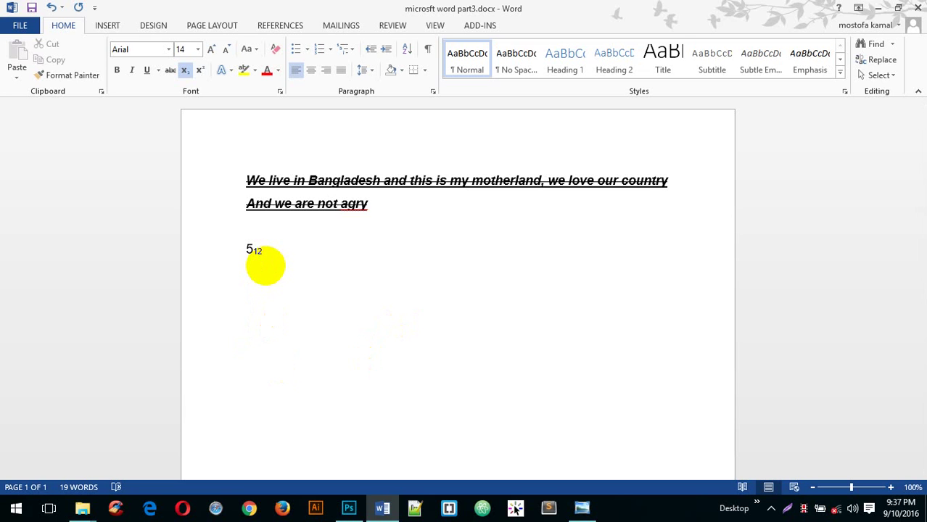
pyautogui.write('5544')
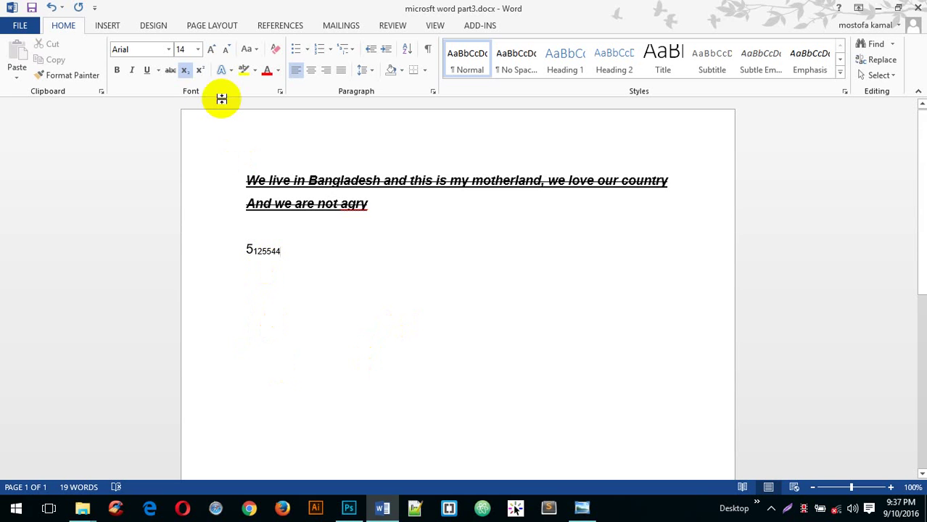
pyautogui.click(199, 70)
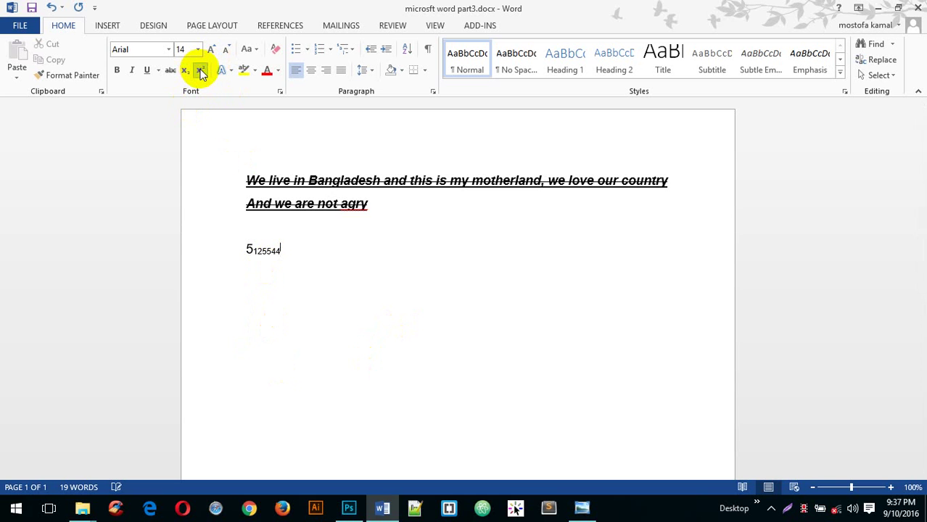
pyautogui.write('565')
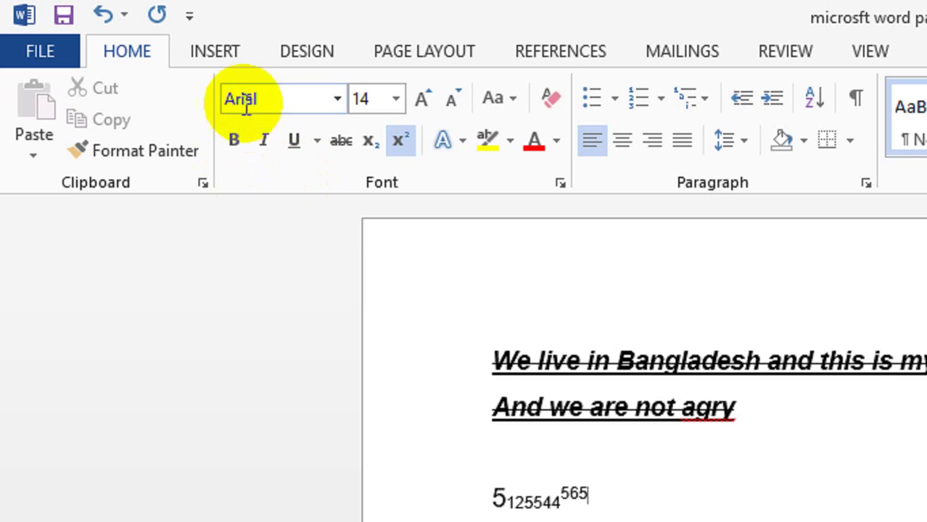
# - Delete the number line together with the empty line above it
pyautogui.click(551, 490)
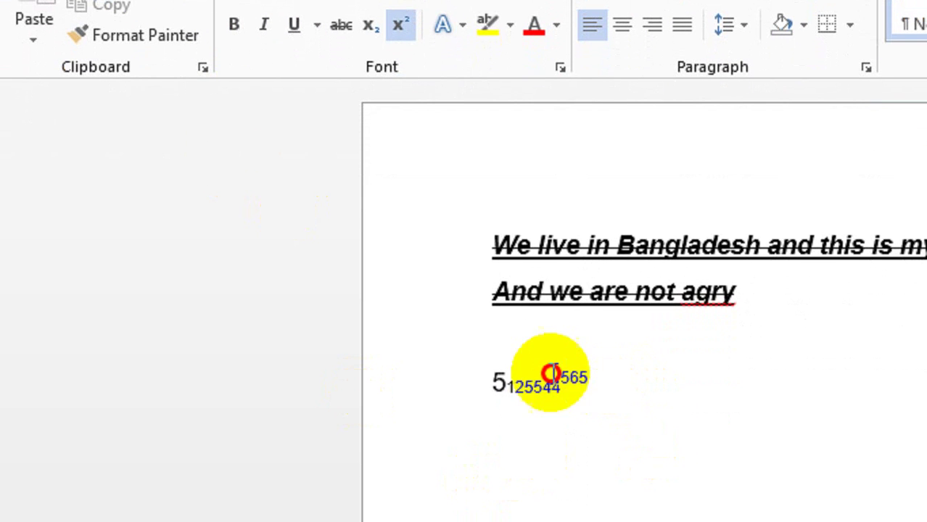
pyautogui.click(457, 353)
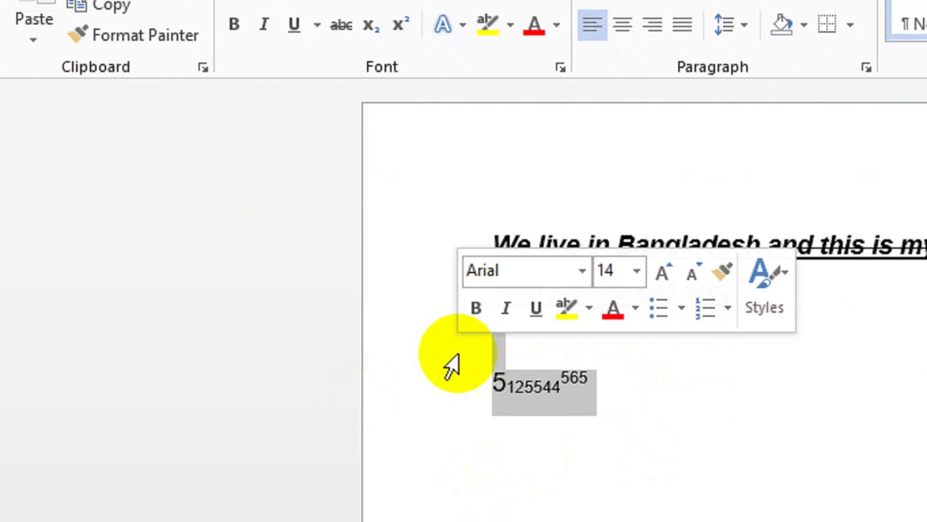
pyautogui.press('Delete')
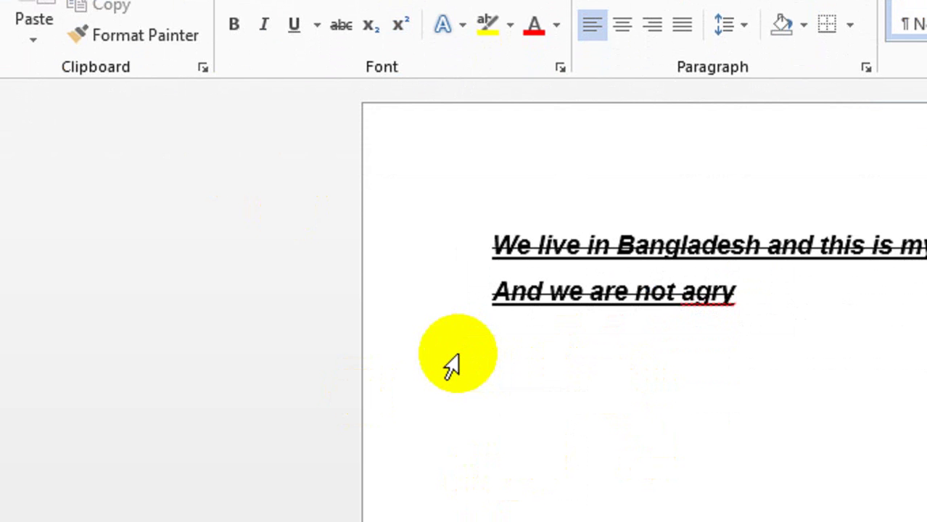
# - Write "F" followed by a superscript 2 on the line below "And we are not agry"
pyautogui.write('f')
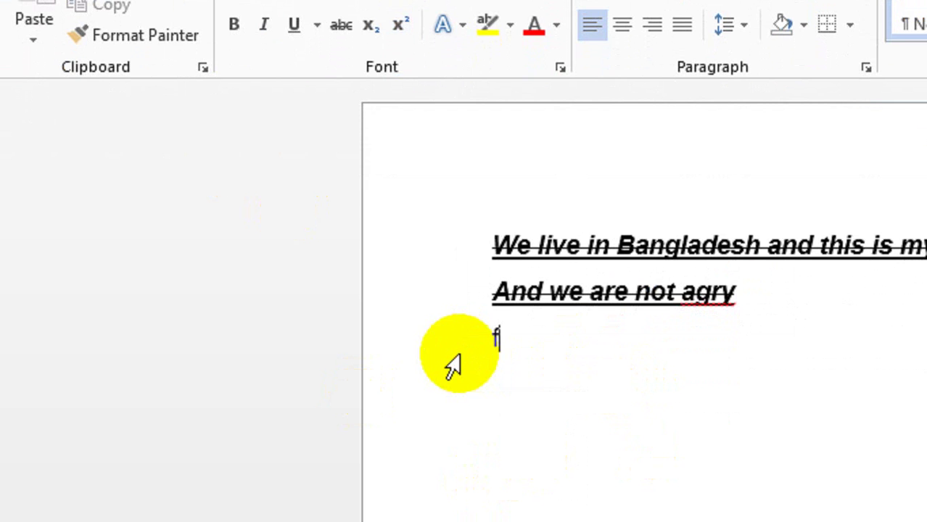
pyautogui.click(371, 25)
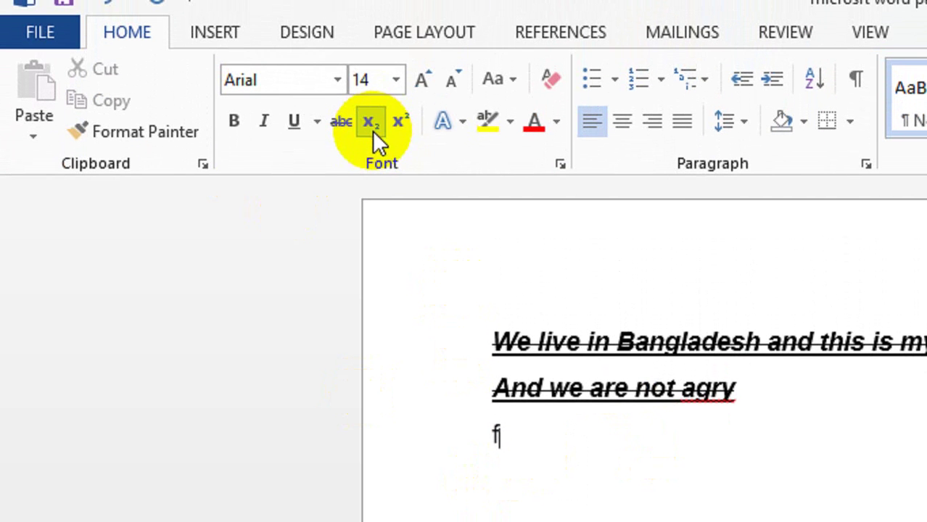
pyautogui.click(400, 121)
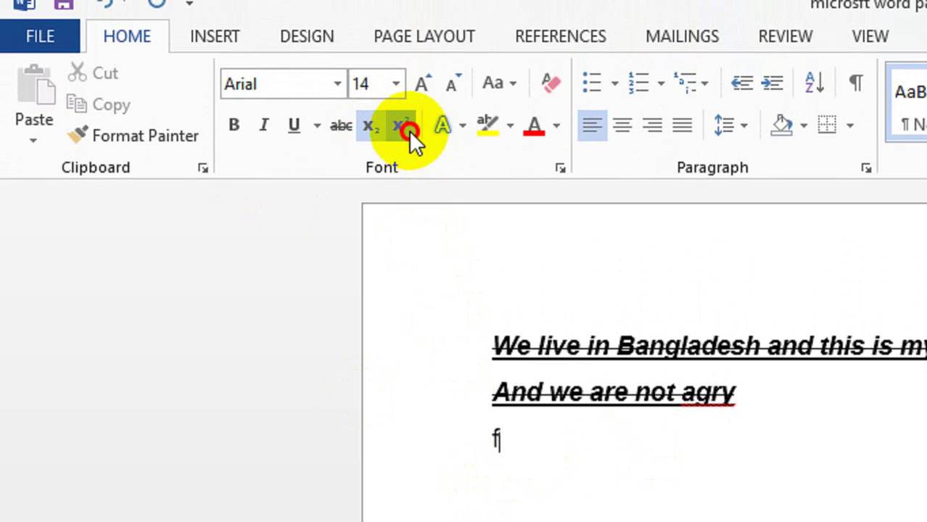
pyautogui.write('2')
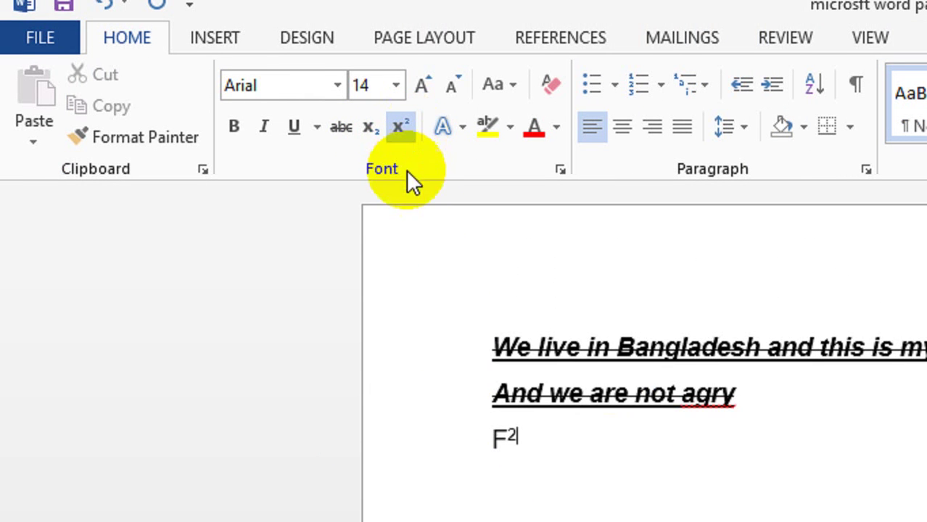
# - Format the letter F as subscript, leaving the 2 as superscript
pyautogui.doubleClick(502, 432)
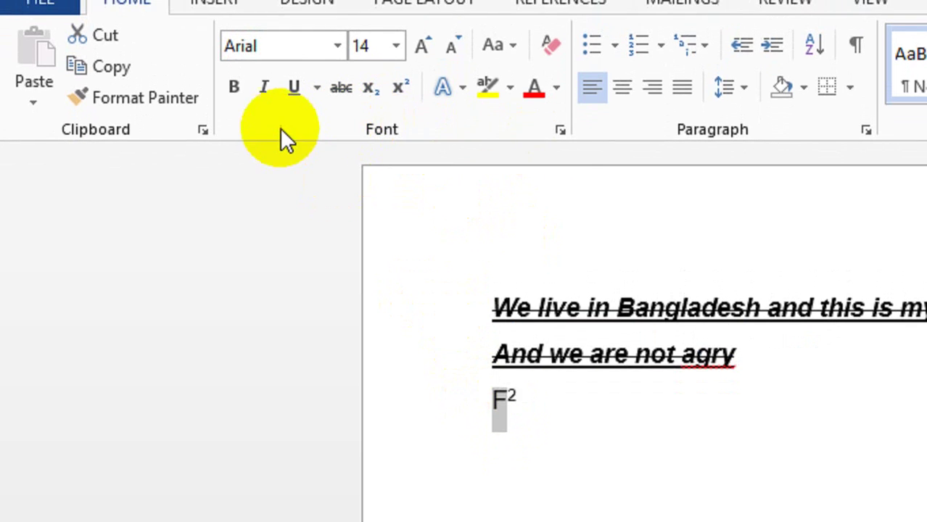
pyautogui.click(368, 89)
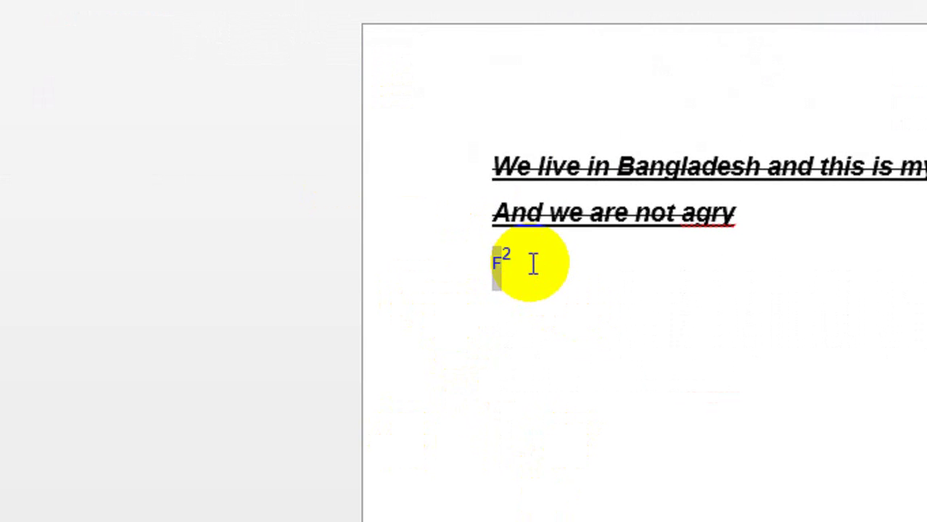
pyautogui.click(536, 265)
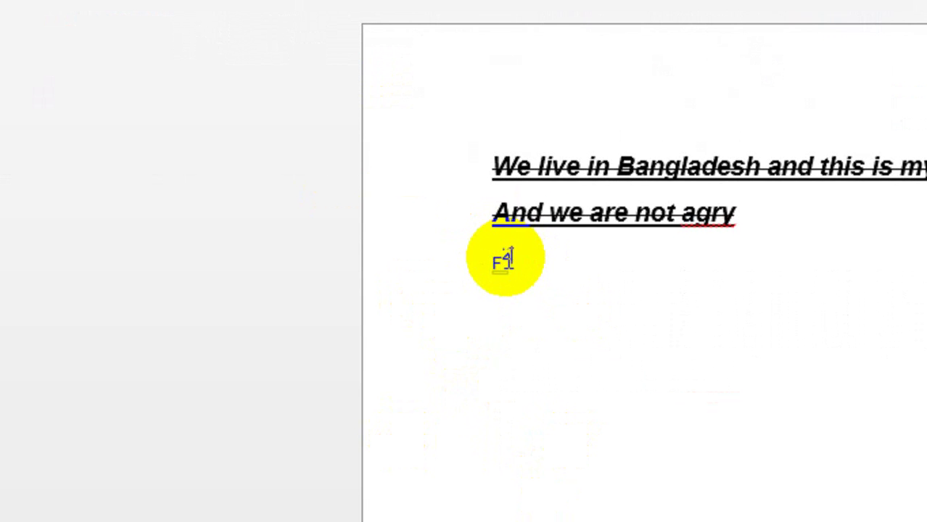
# - Try superscript with the cursor between the F and the 2, and return the cursor to the end of the line
pyautogui.press('Return')
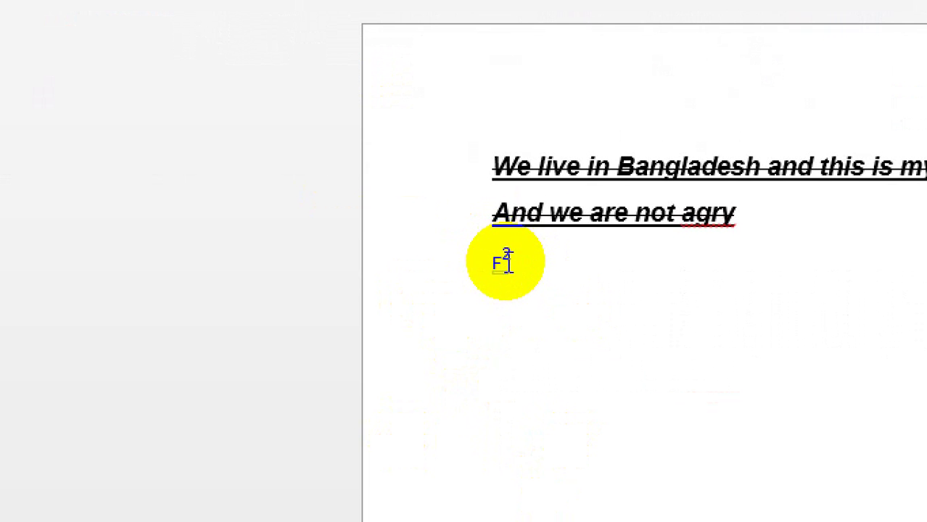
pyautogui.hotkey('ctrl', 'v')
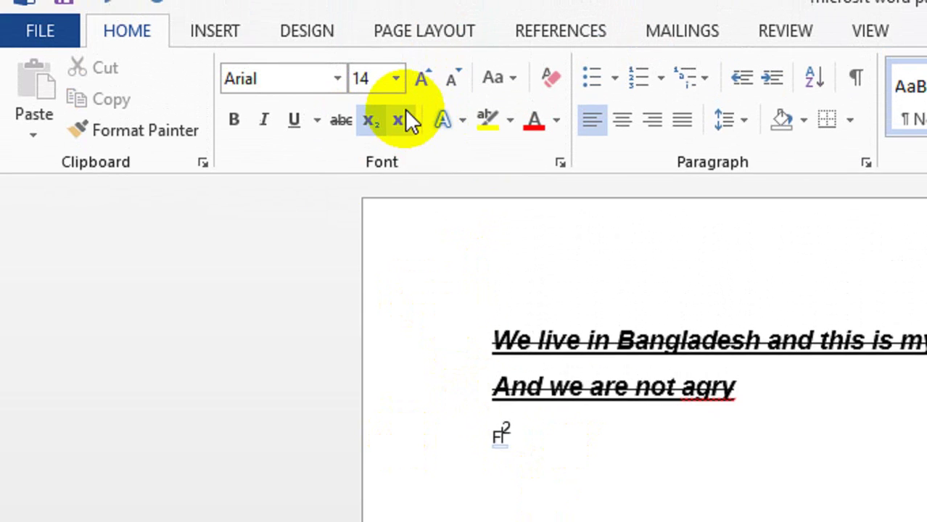
pyautogui.click(403, 119)
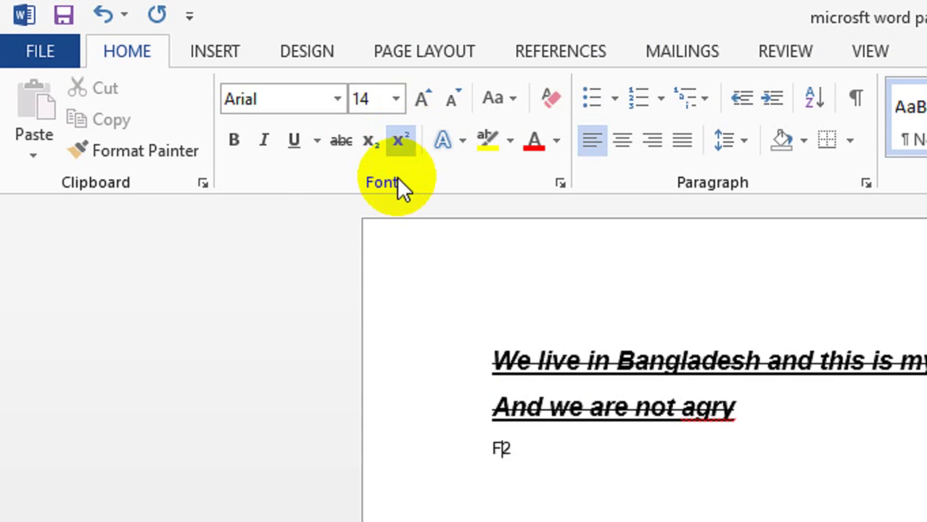
pyautogui.click(399, 139)
pyautogui.click(517, 461)
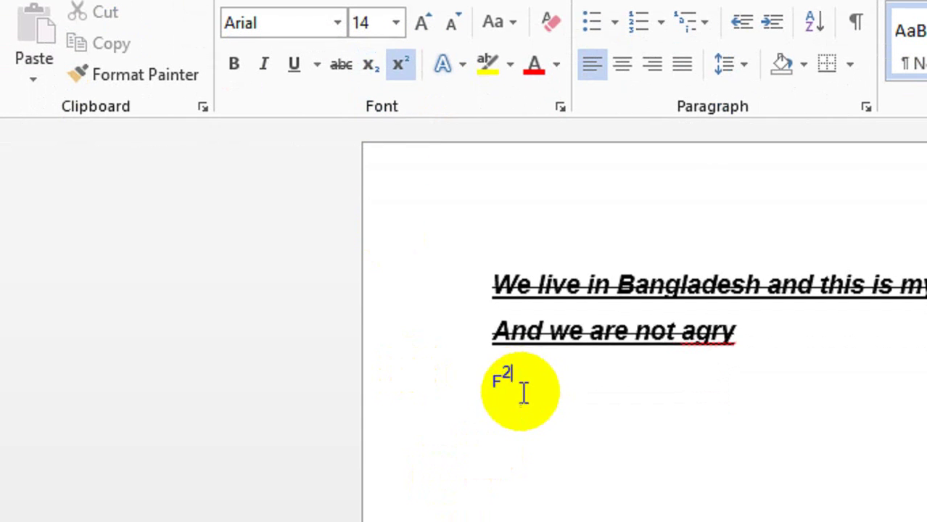
# - Switch to subscript and delete the superscript 2 after the F
pyautogui.click(367, 68)
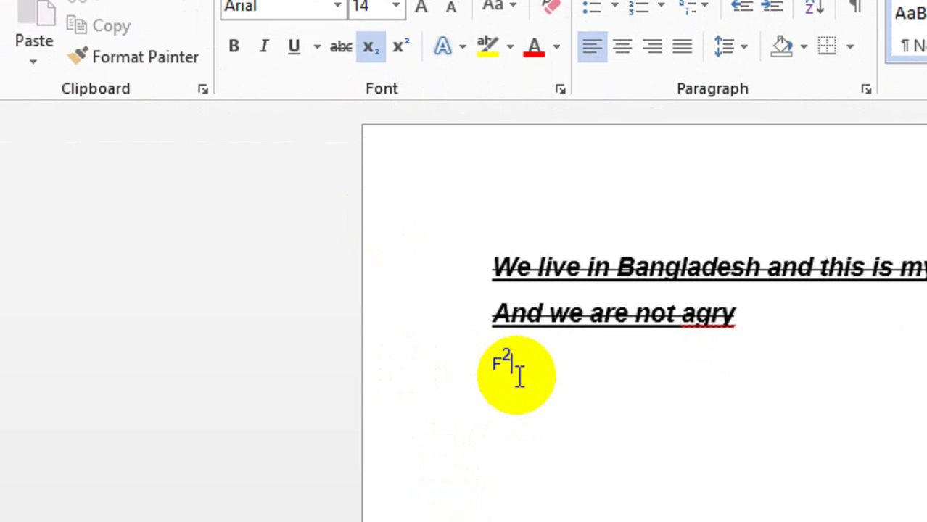
pyautogui.press('BackSpace')
pyautogui.moveTo(517, 376); pyautogui.dragTo(482, 361)
pyautogui.click(585, 386)
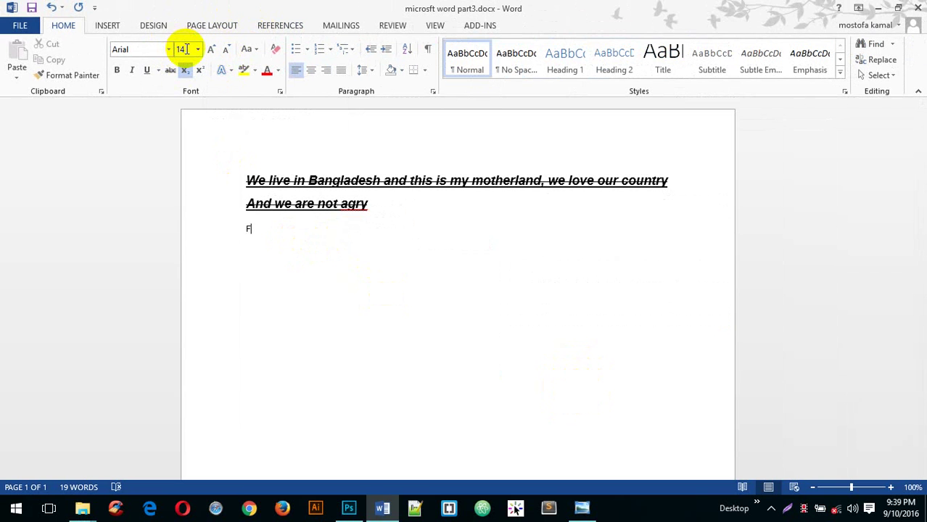
# - Grow the font size to 16 at the end of the F line and shrink it to 12
pyautogui.click(215, 49)
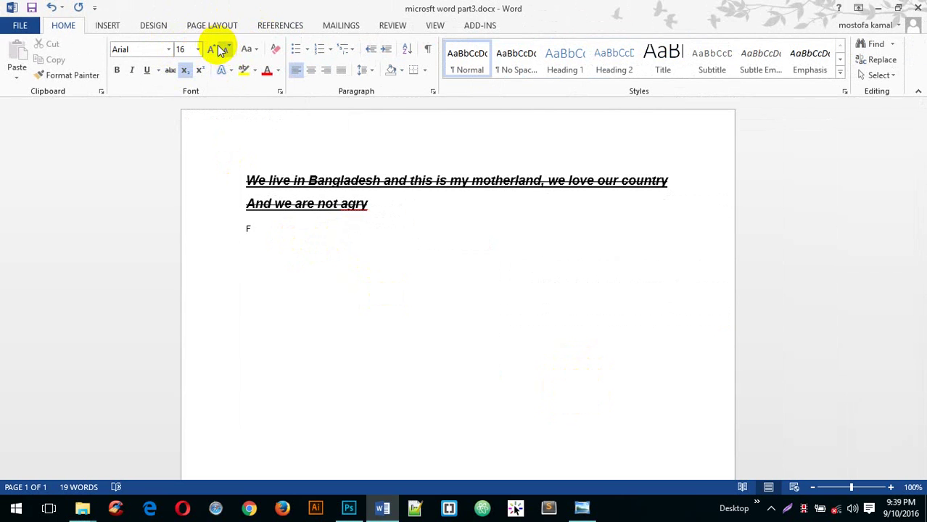
pyautogui.click(225, 51)
pyautogui.click(226, 51)
pyautogui.click(226, 52)
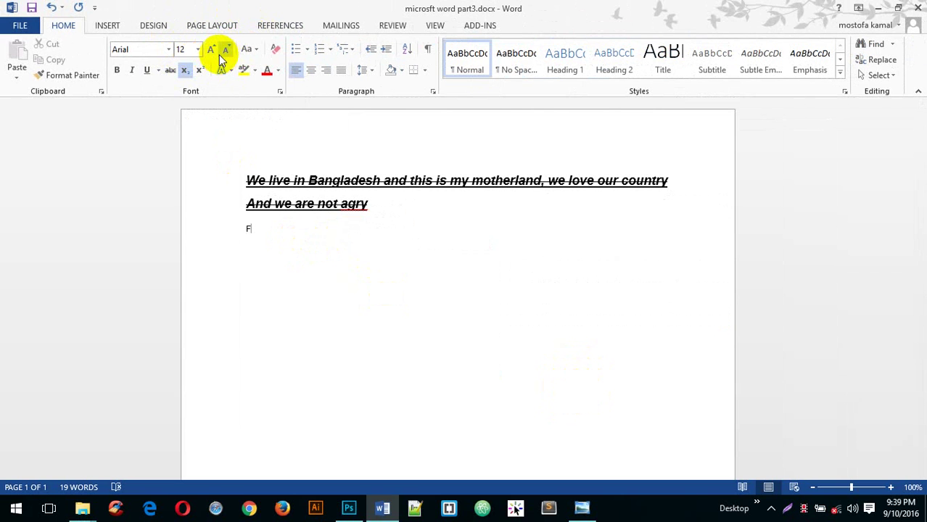
# - Convert the two sentences above the F to UPPERCASE and remove their strikethrough
pyautogui.click(256, 50)
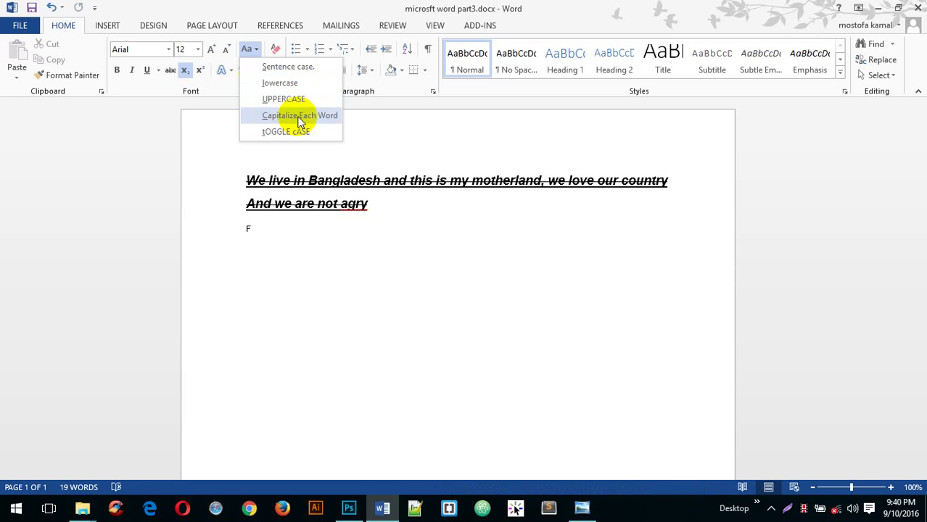
pyautogui.click(449, 283)
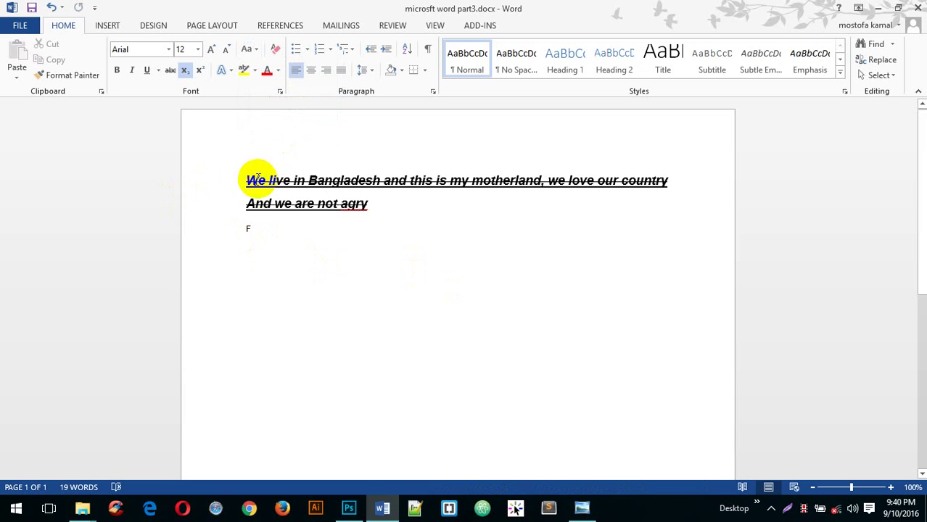
pyautogui.moveTo(246, 182); pyautogui.dragTo(360, 204)
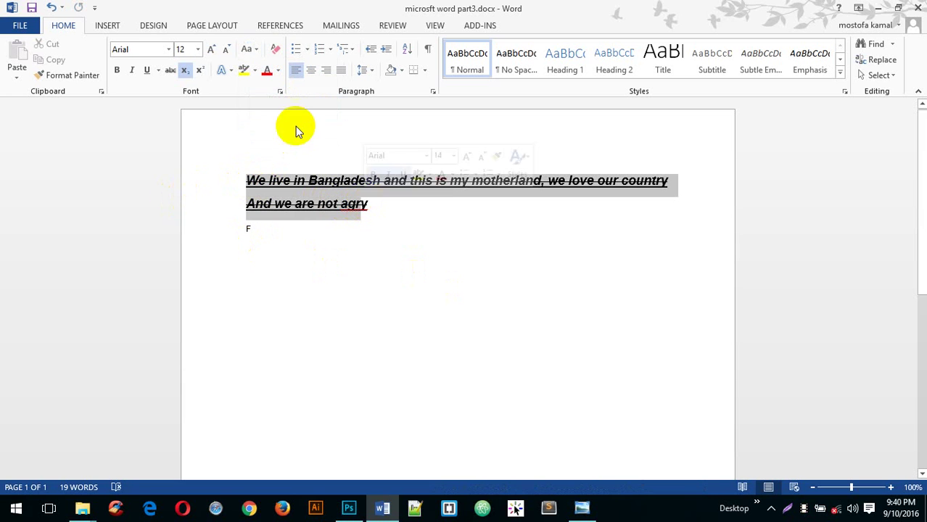
pyautogui.click(254, 51)
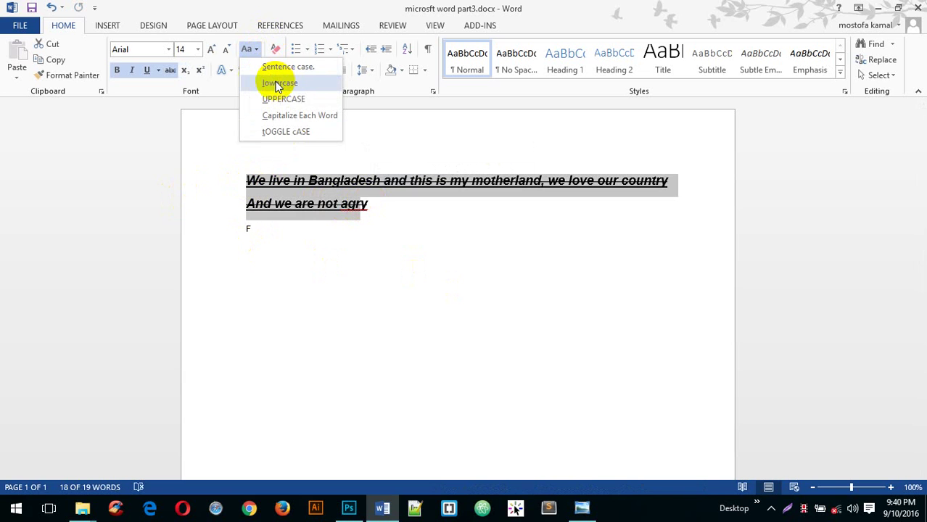
pyautogui.click(274, 100)
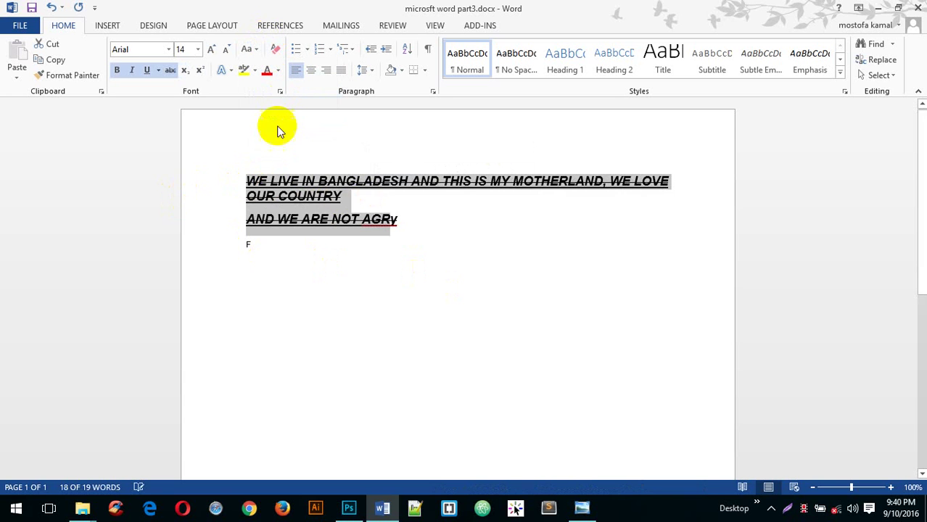
pyautogui.click(173, 70)
pyautogui.click(173, 69)
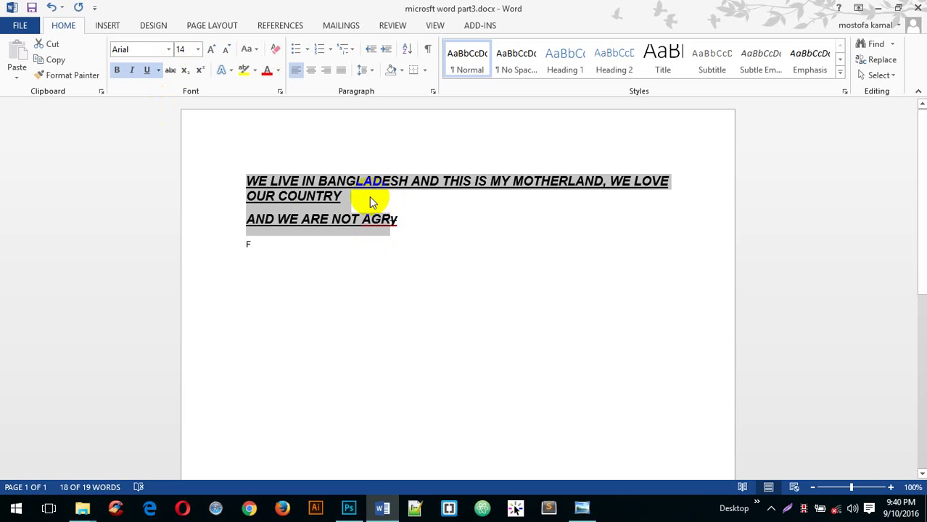
# - Convert the two selected sentences to lowercase, followed by Capitalize Each Word
pyautogui.click(254, 48)
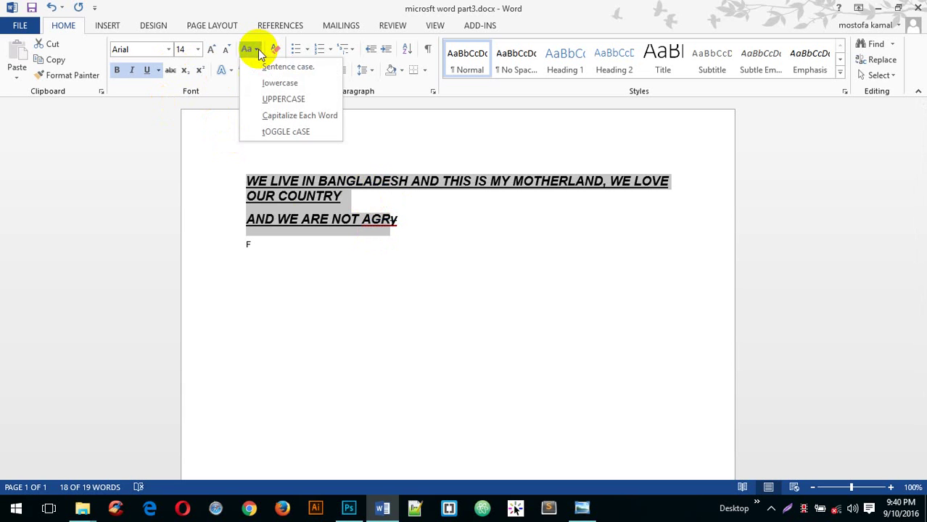
pyautogui.click(264, 84)
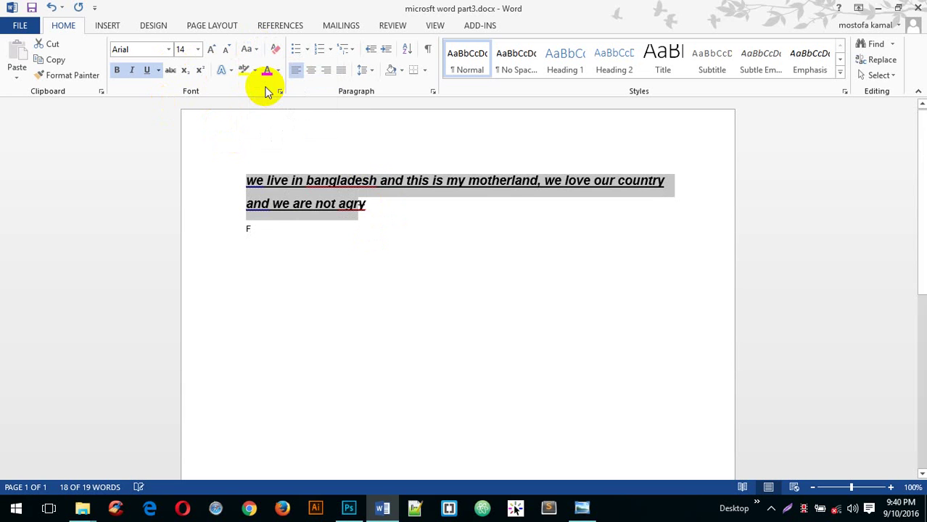
pyautogui.click(248, 49)
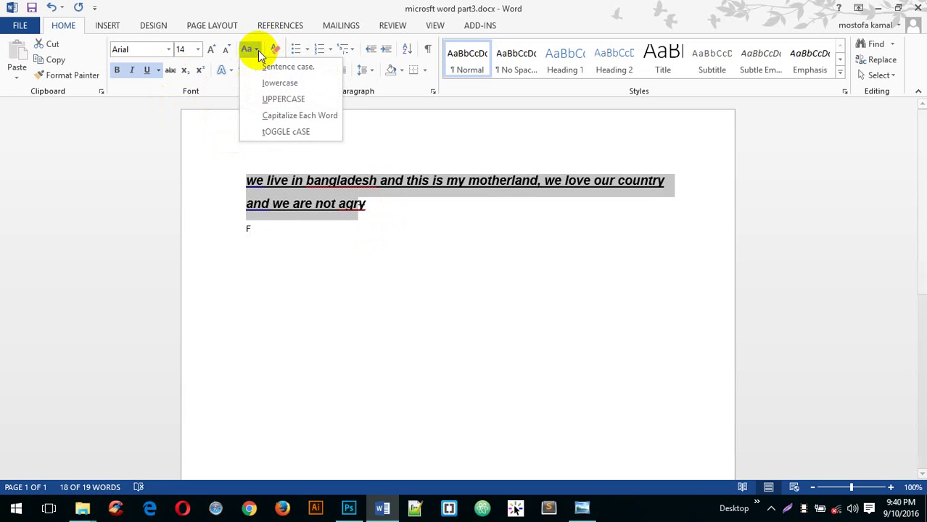
pyautogui.click(292, 116)
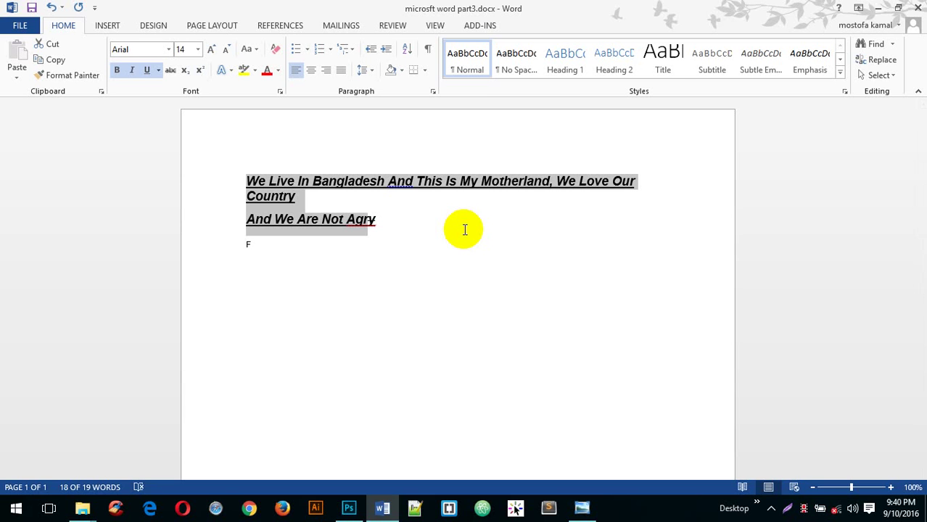
# - Try tOGGLE cASE on the two selected sentences and finish with Sentence case
pyautogui.click(248, 49)
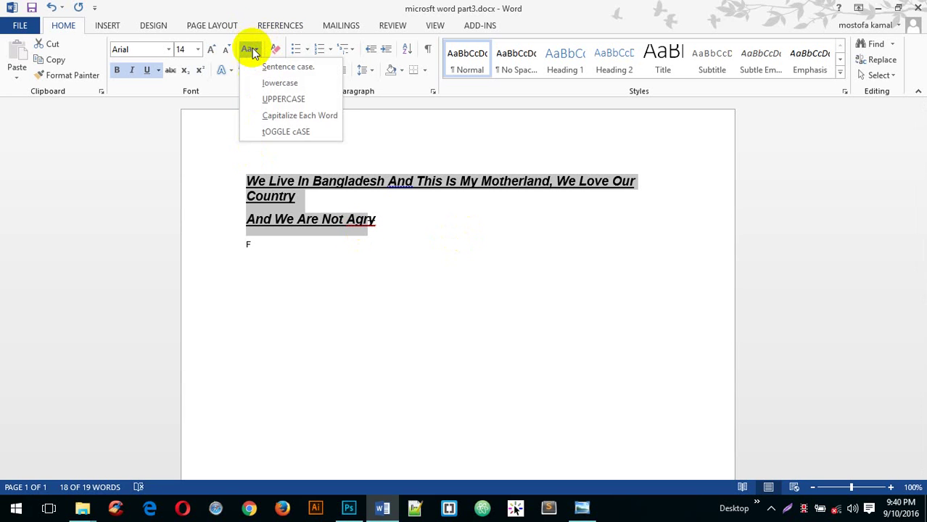
pyautogui.click(299, 135)
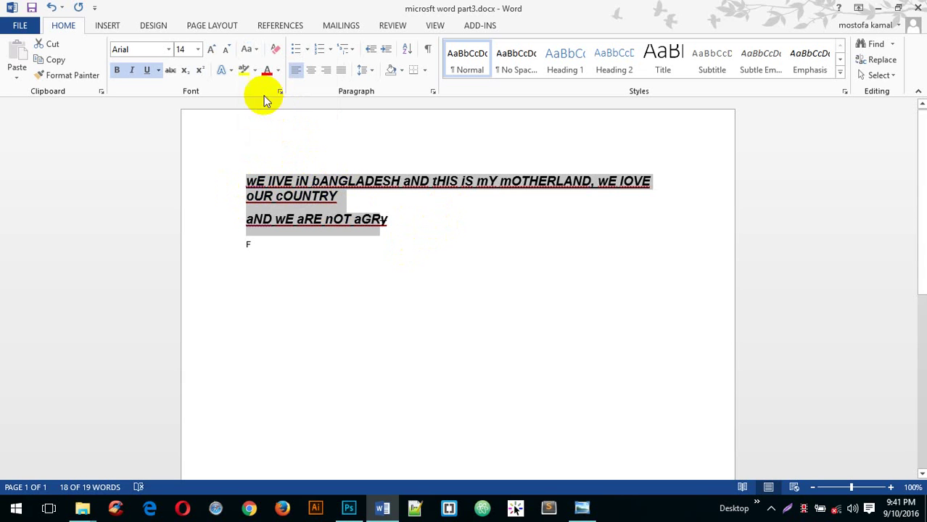
pyautogui.click(250, 51)
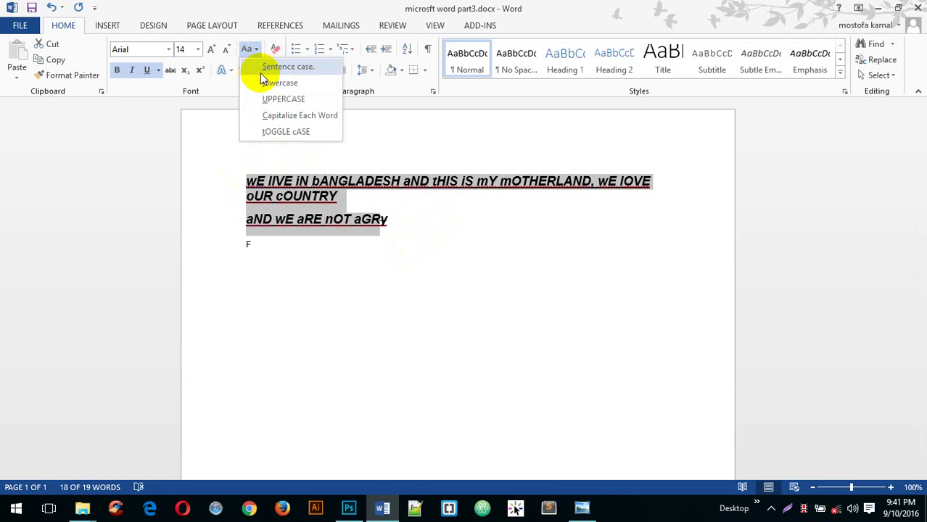
pyautogui.click(263, 68)
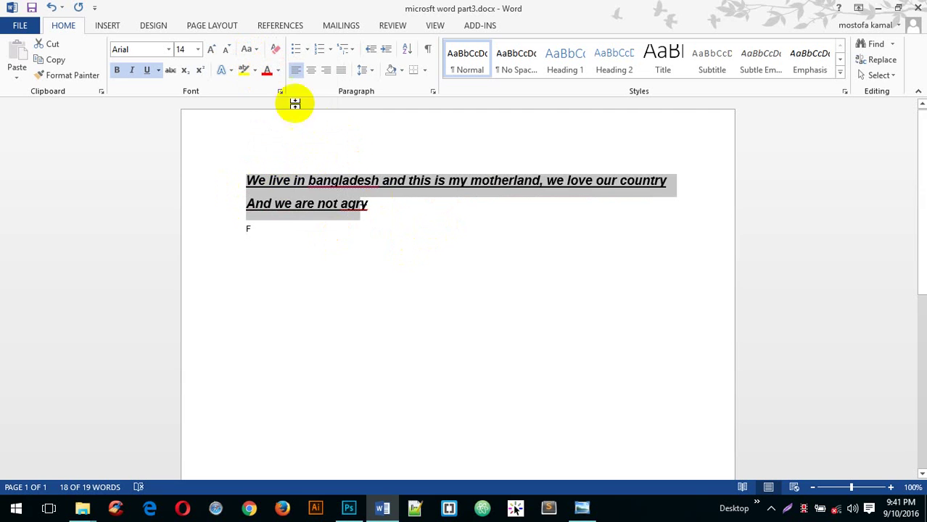
# - Place the cursor after the F and start a new line below it
pyautogui.moveTo(406, 230); pyautogui.dragTo(239, 179)
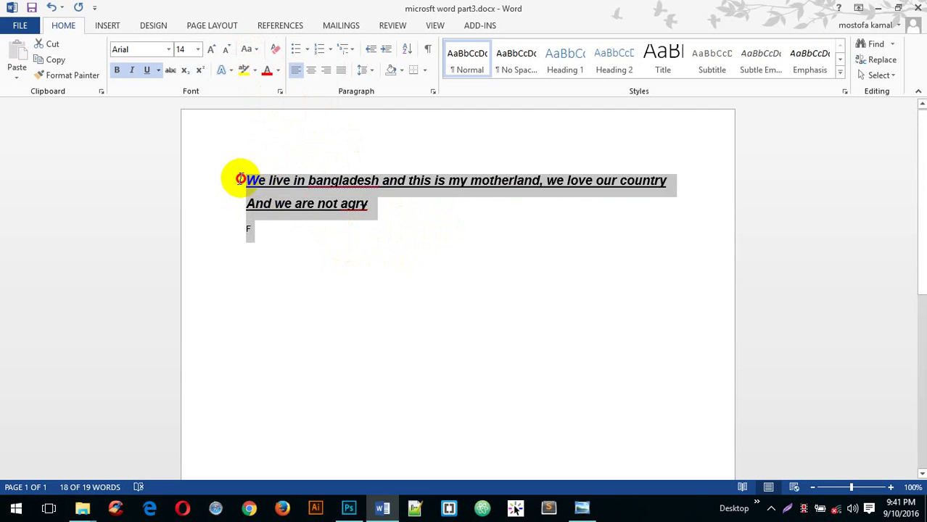
pyautogui.click(332, 231)
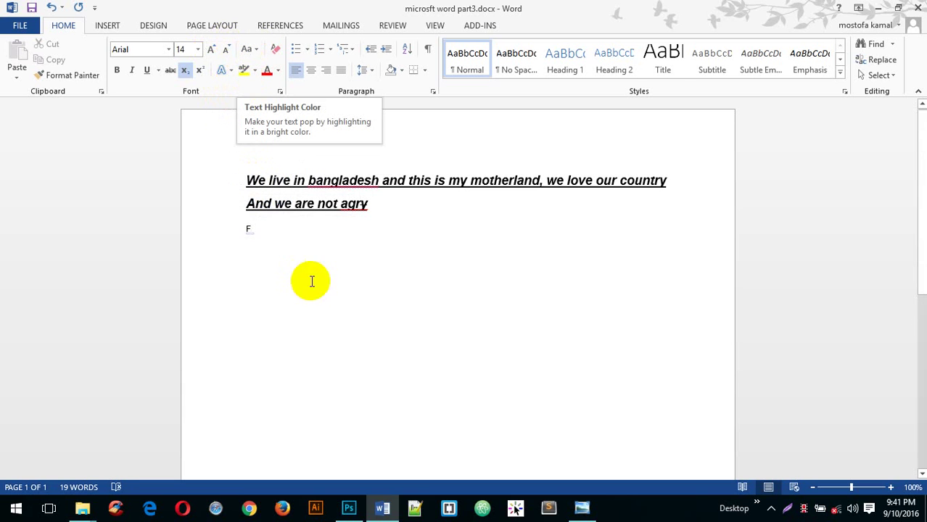
pyautogui.press('Return')
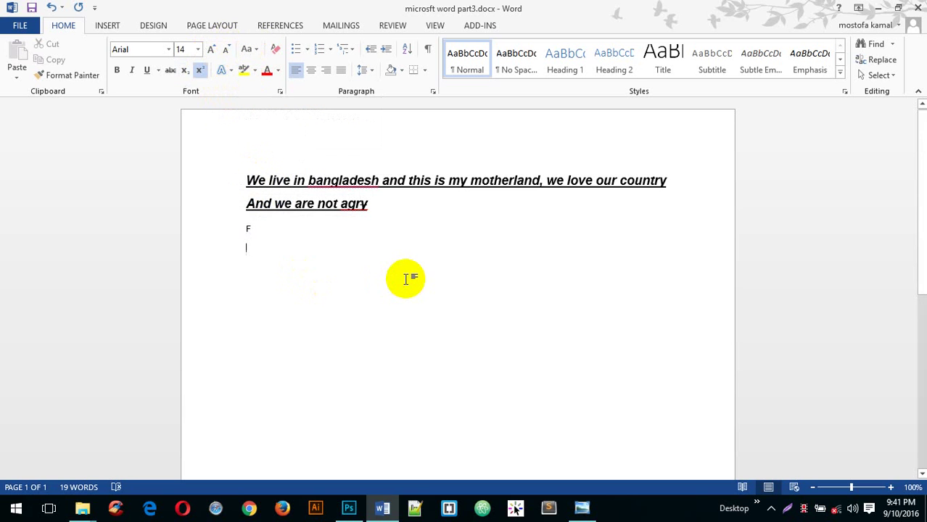